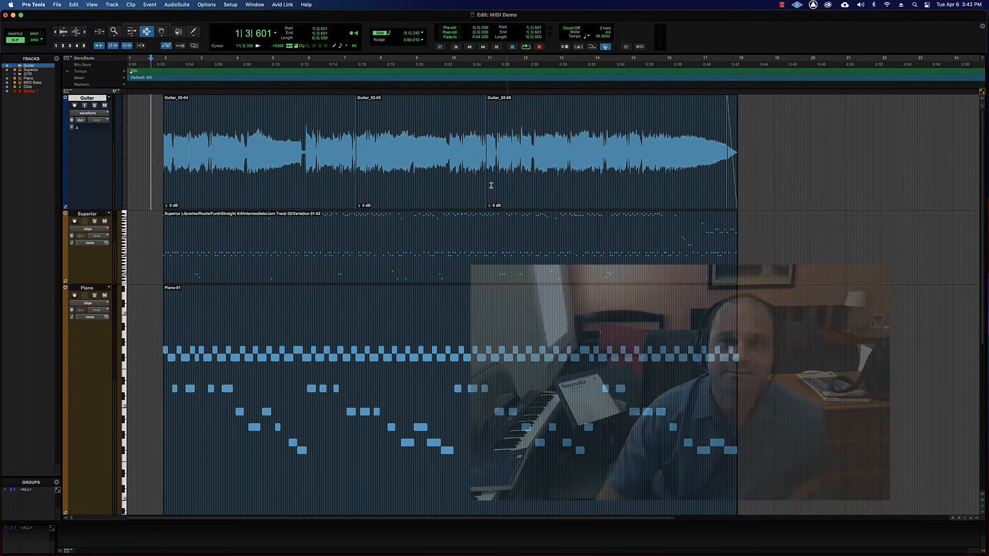
Select the Piano MIDI clip and open the Quantize event operation, with its window moved clear of the notes.
key(super+4)
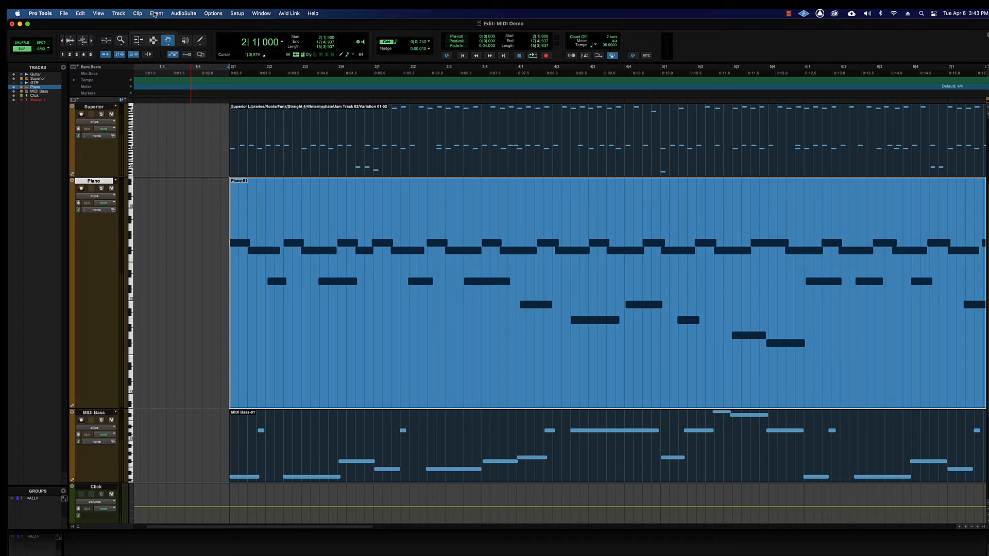
key(super+bracketright)
key(super+bracketright)
key(super+bracketright)
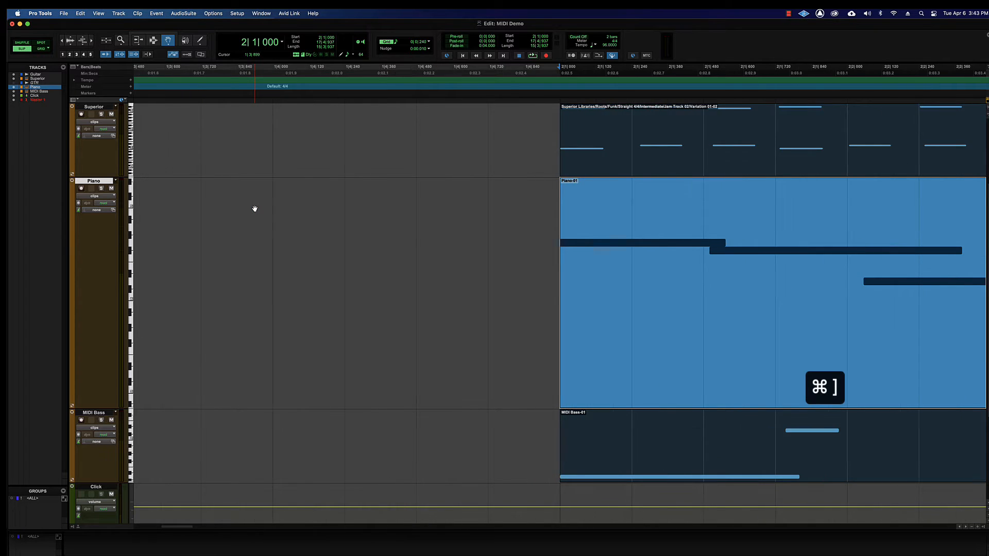
scroll(255, 209, right, 5)
scroll(254, 208, left, 3)
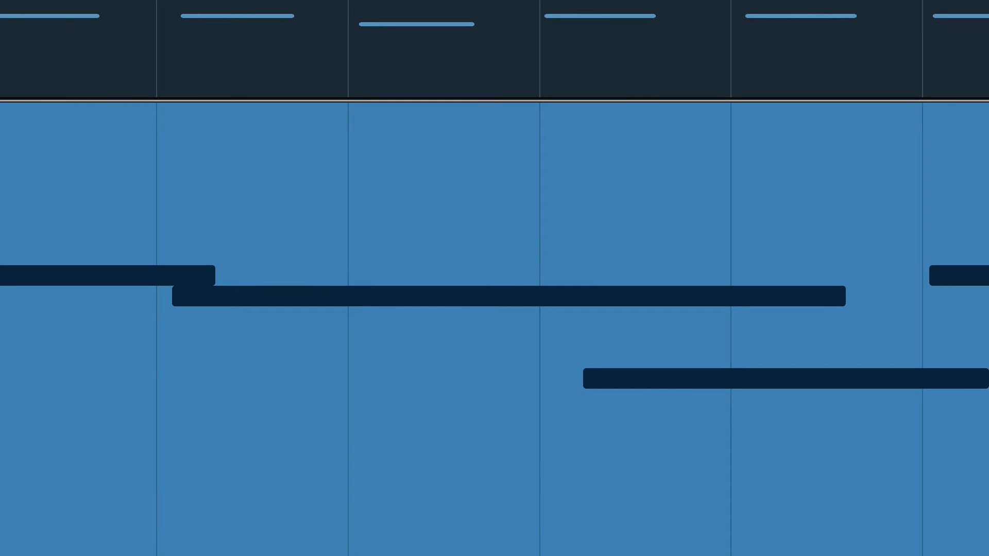
key(alt+0)
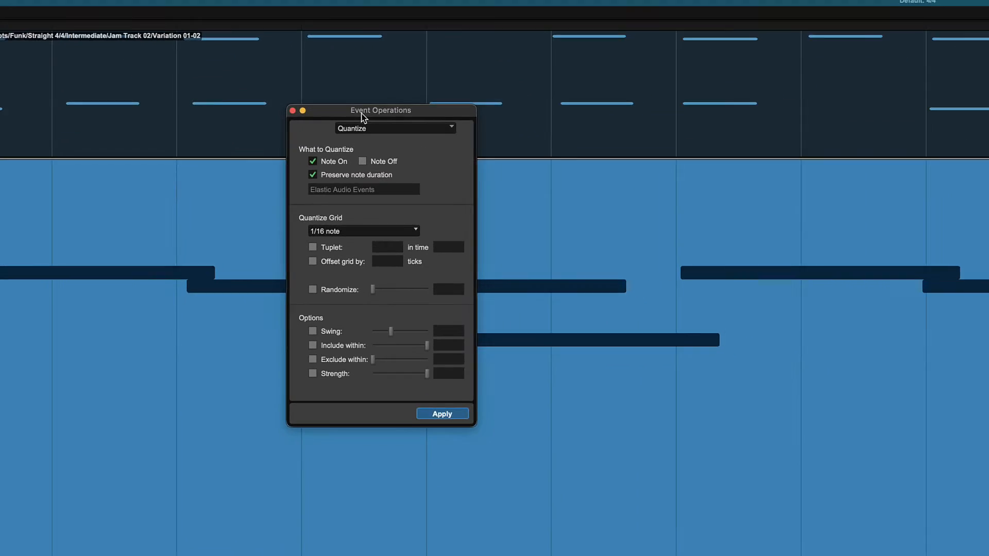
drag(354, 114, 80, 65)
click(204, 236)
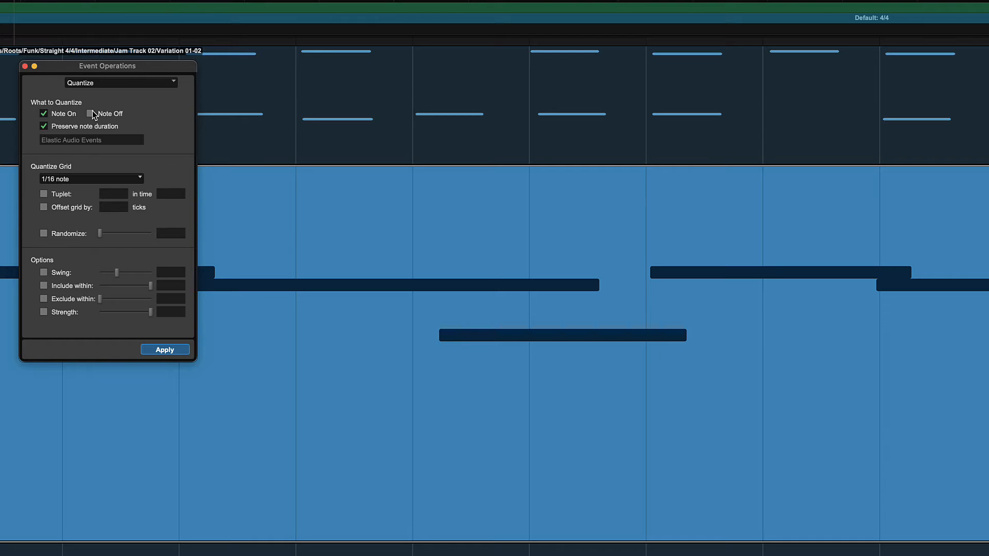
click(18, 158)
click(91, 113)
click(91, 114)
Examine the note values and groove template folders offered for the quantize grid.
drag(96, 70, 369, 65)
click(364, 174)
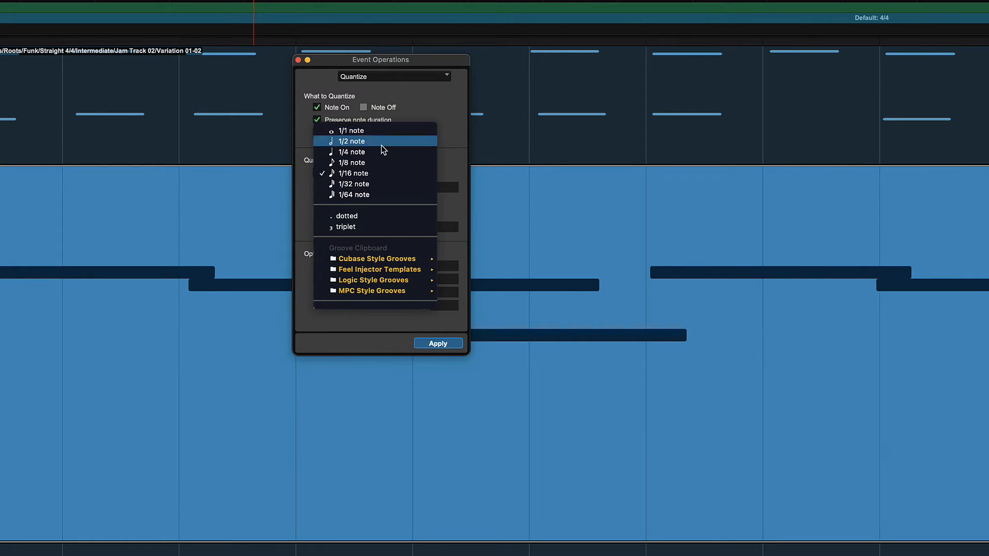
click(404, 106)
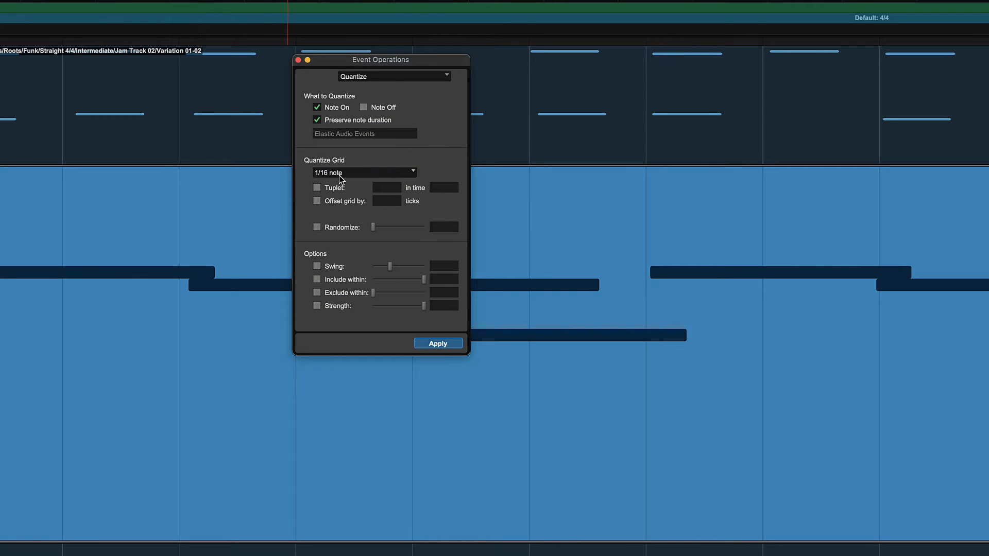
click(383, 175)
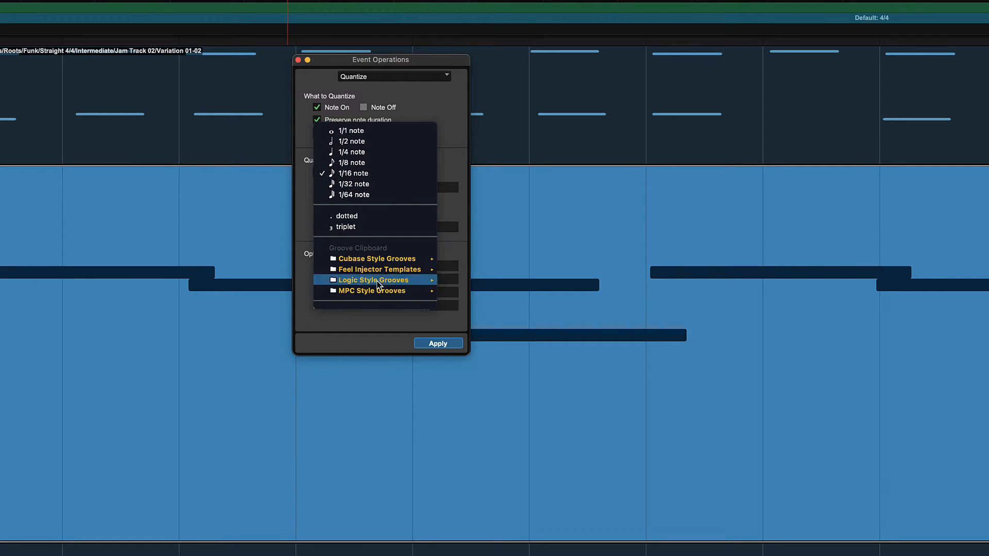
mouse_move(365, 259)
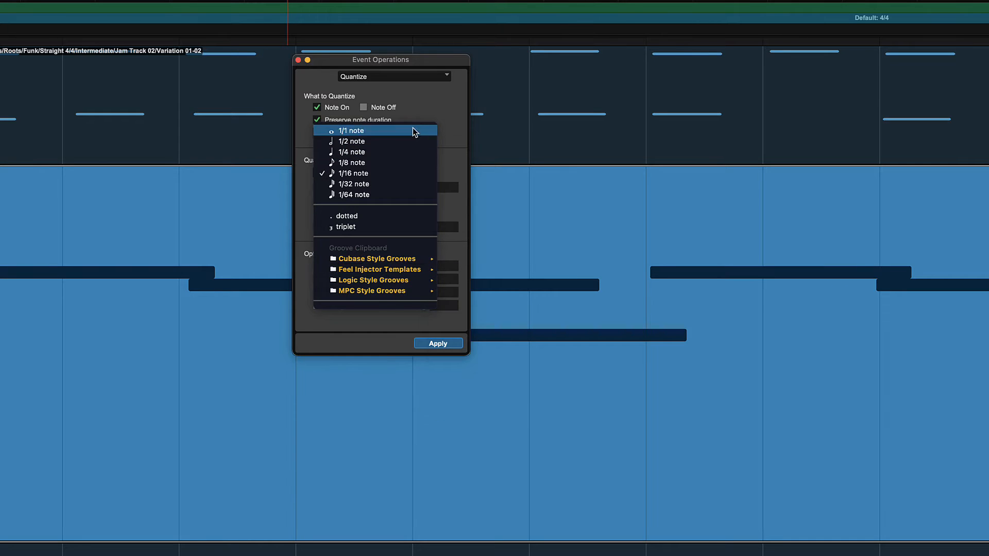
click(424, 103)
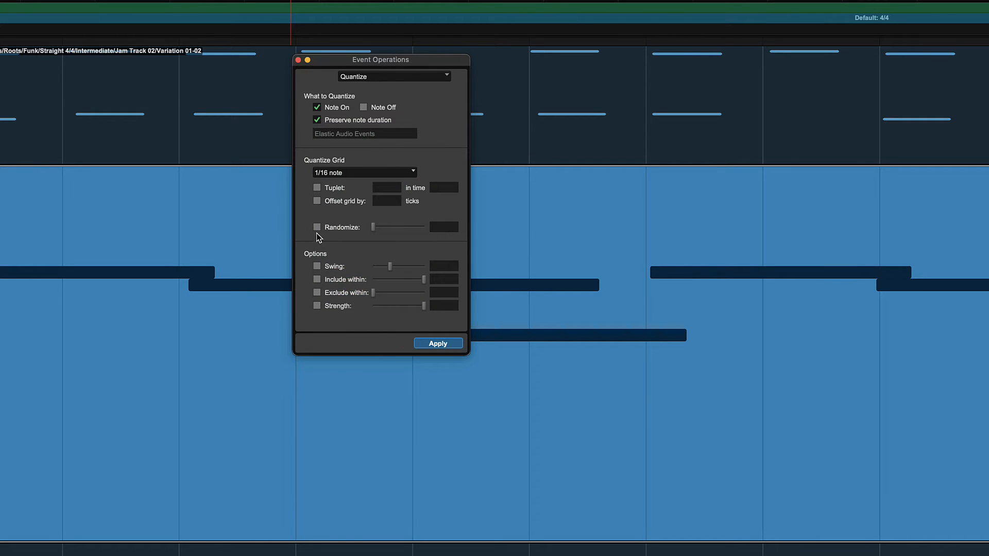
Quantize the Piano clip to the 1/16 note grid with Randomize enabled at 53%.
click(317, 227)
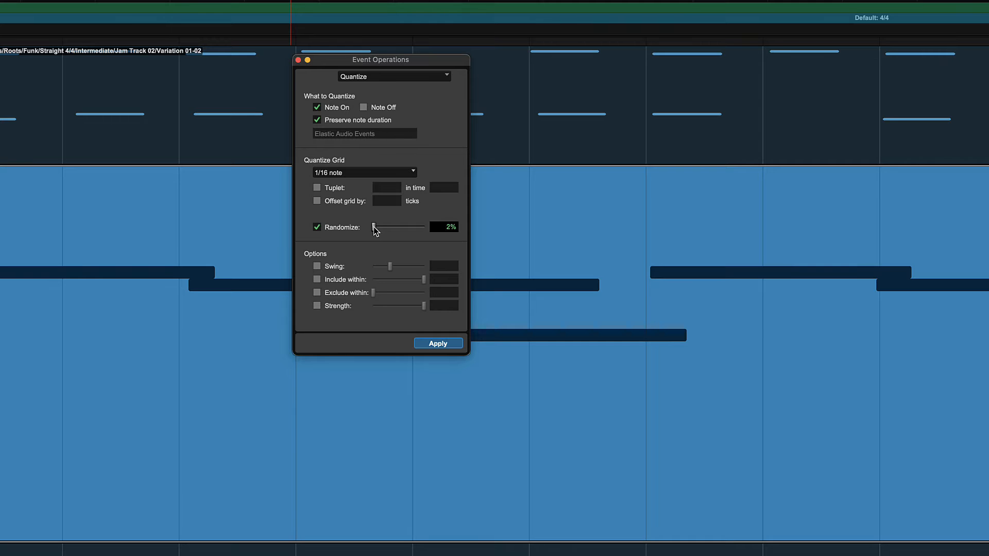
drag(374, 226, 383, 226)
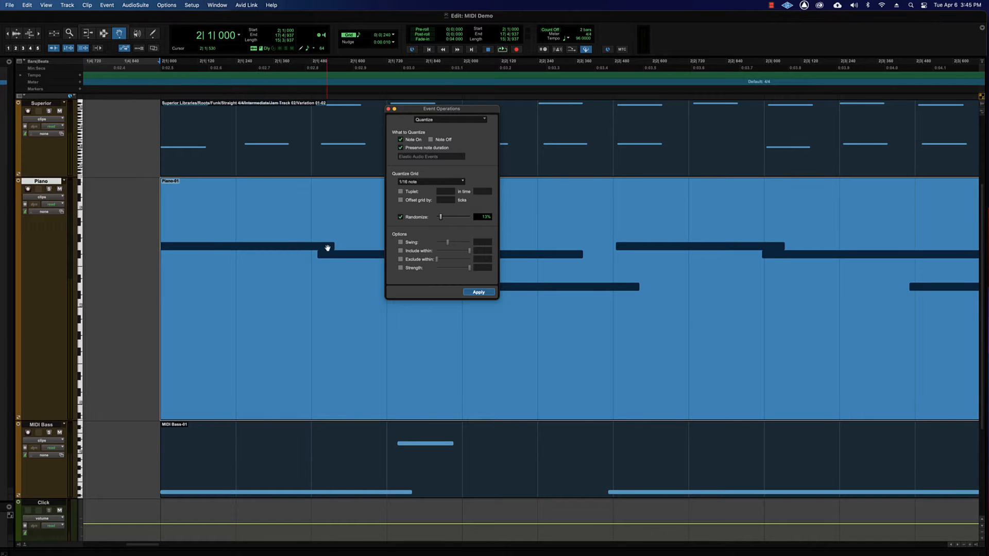
drag(442, 110, 110, 133)
scroll(392, 229, left, 2)
scroll(392, 230, left, 3)
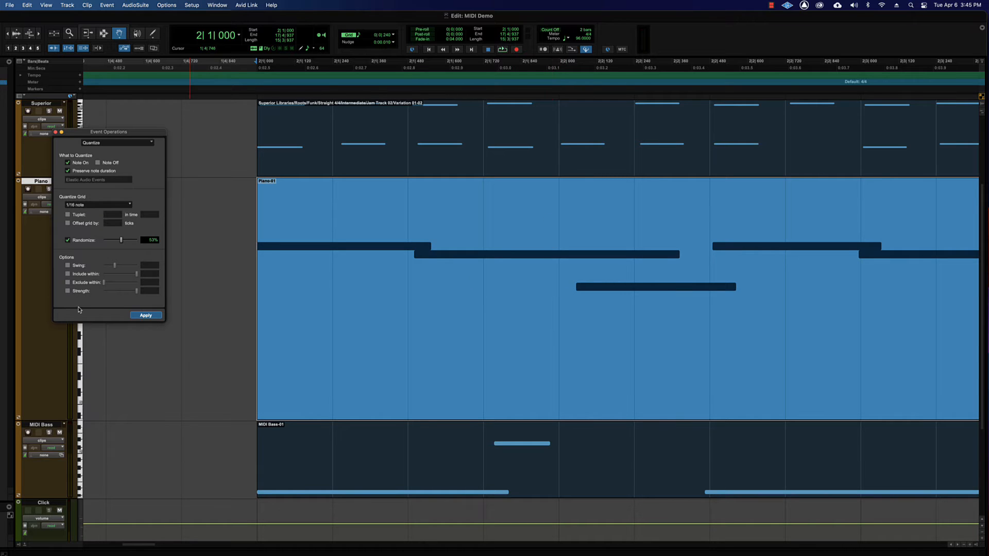
click(144, 316)
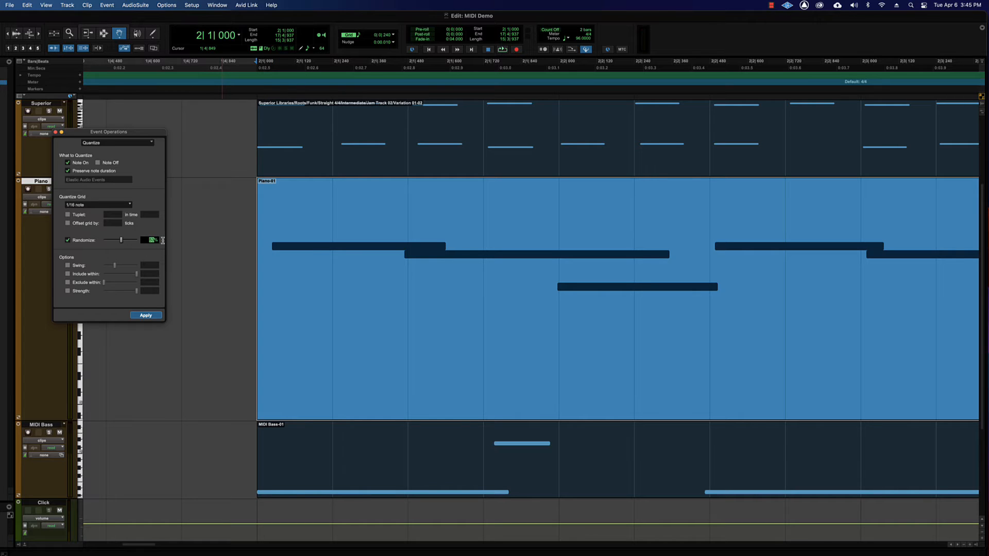
Undo the randomized quantize and quantize the Piano clip to the 1/16 note grid with Randomize off.
click(142, 240)
key(super+z)
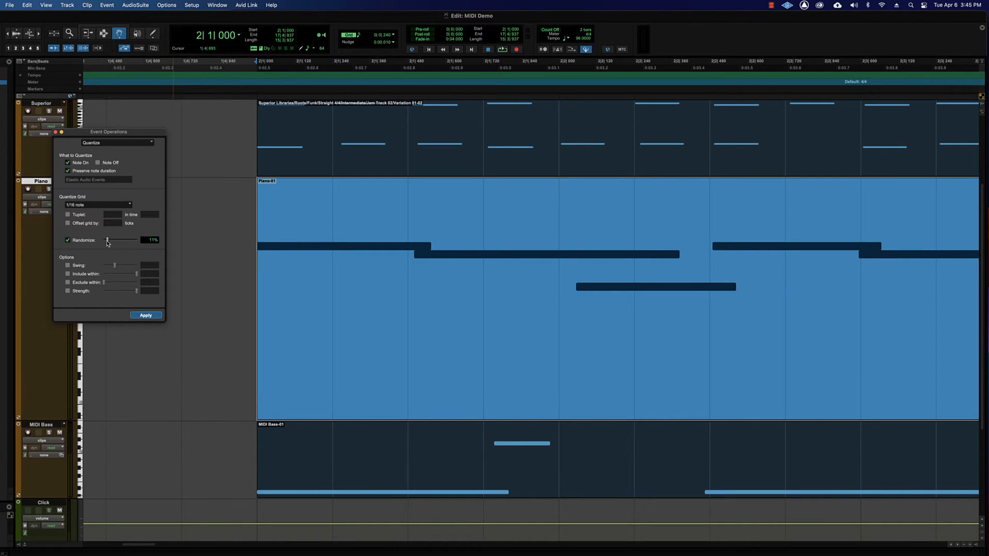
click(76, 241)
click(146, 318)
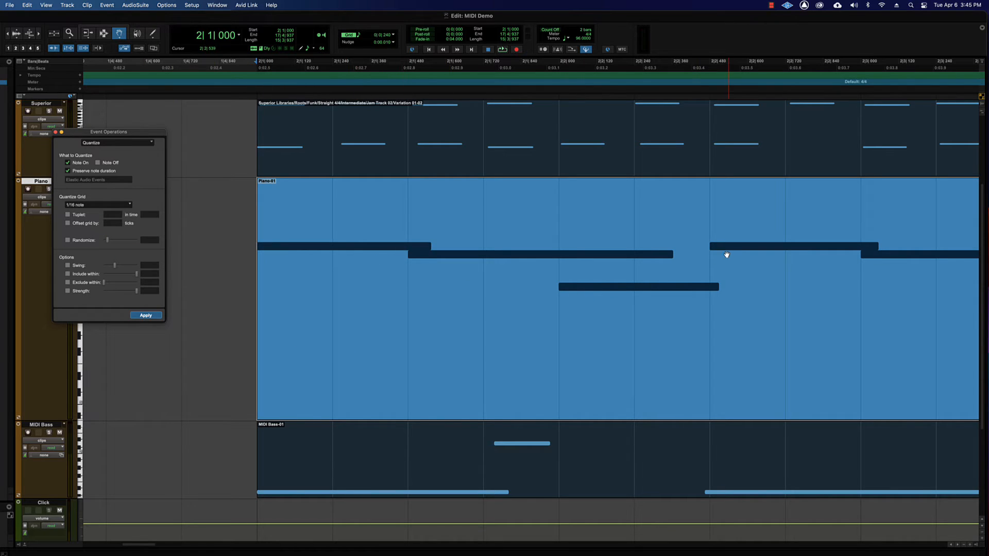
Quantize the Piano clip with Randomize enabled at 10% and play the session from just before the clip.
click(68, 240)
click(152, 316)
key(super+3)
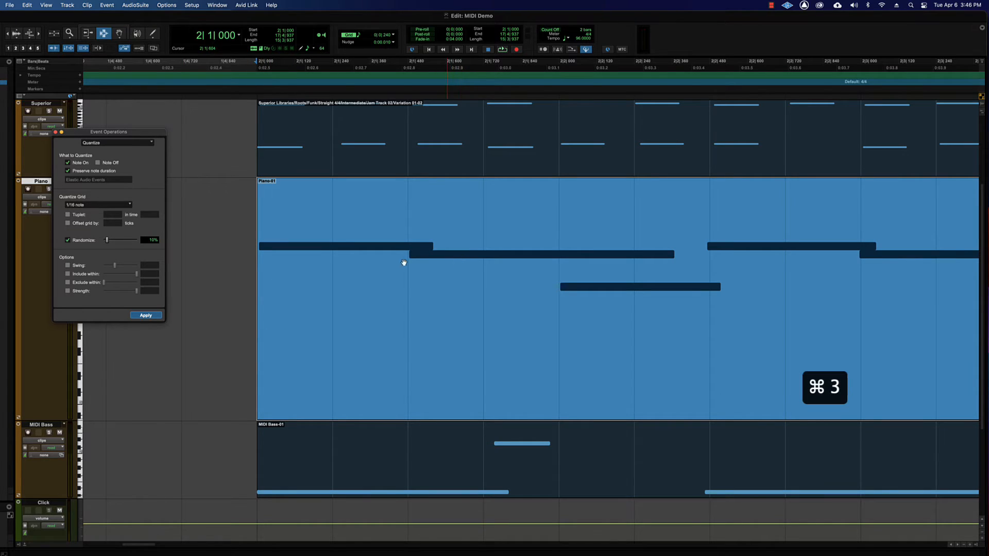
click(203, 250)
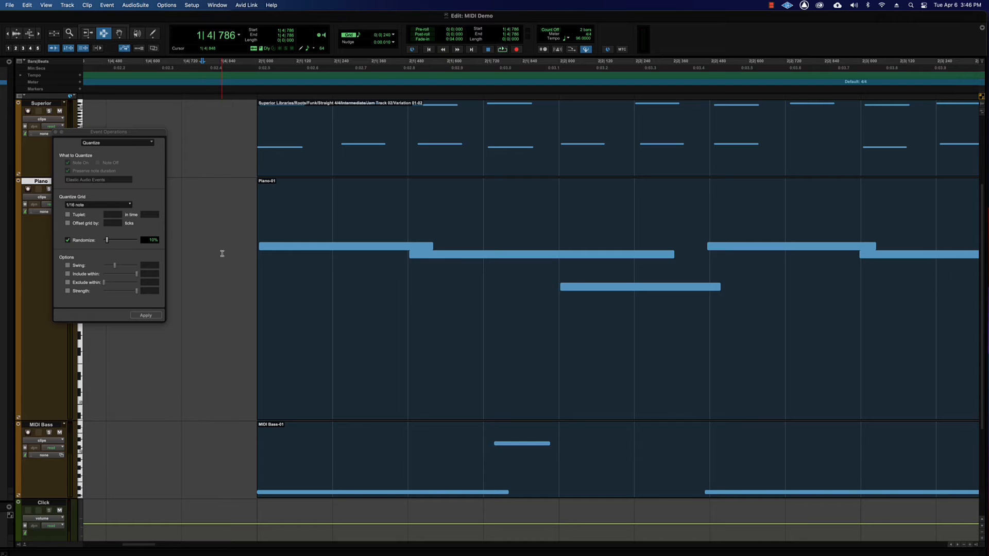
key(space)
key(super+bracketleft)
key(super+bracketleft)
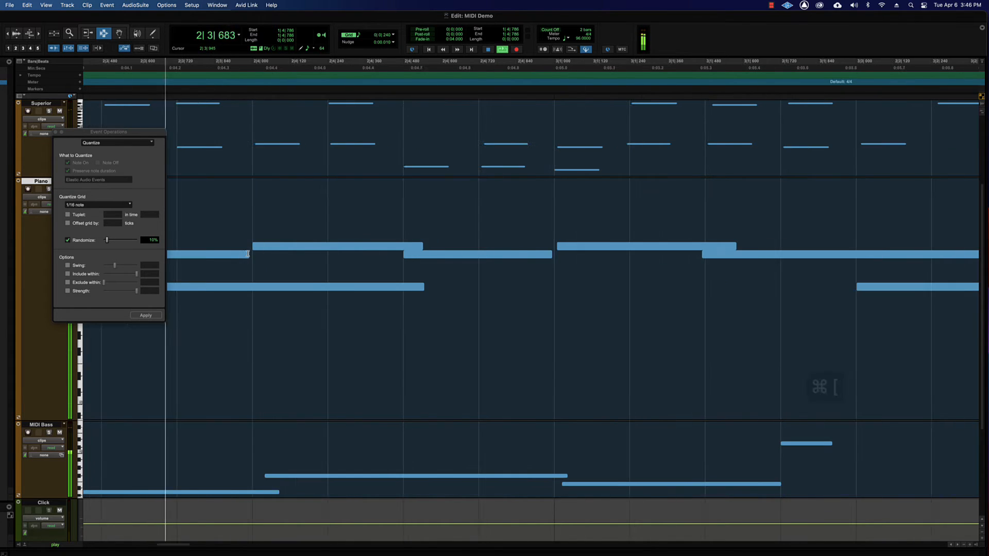
key(super+bracketleft)
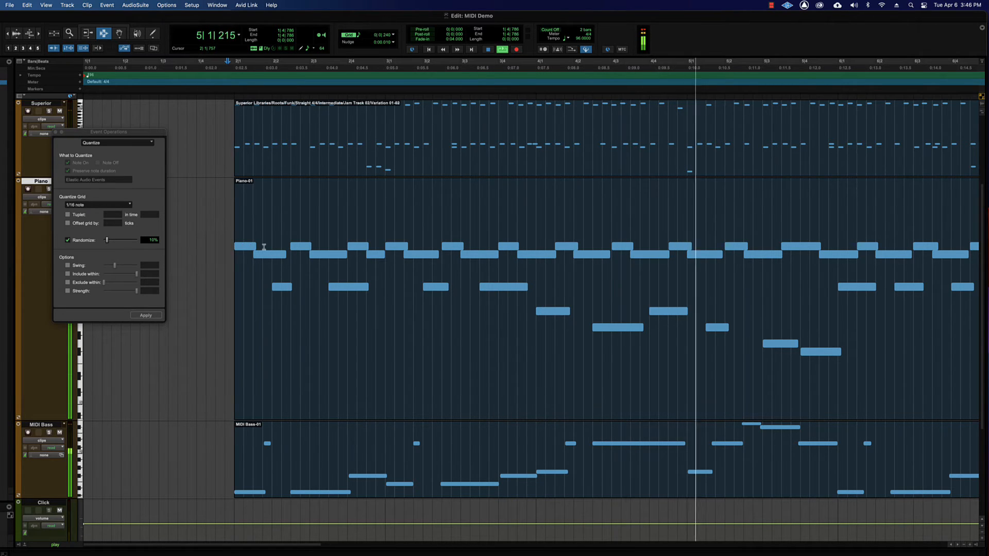
key(space)
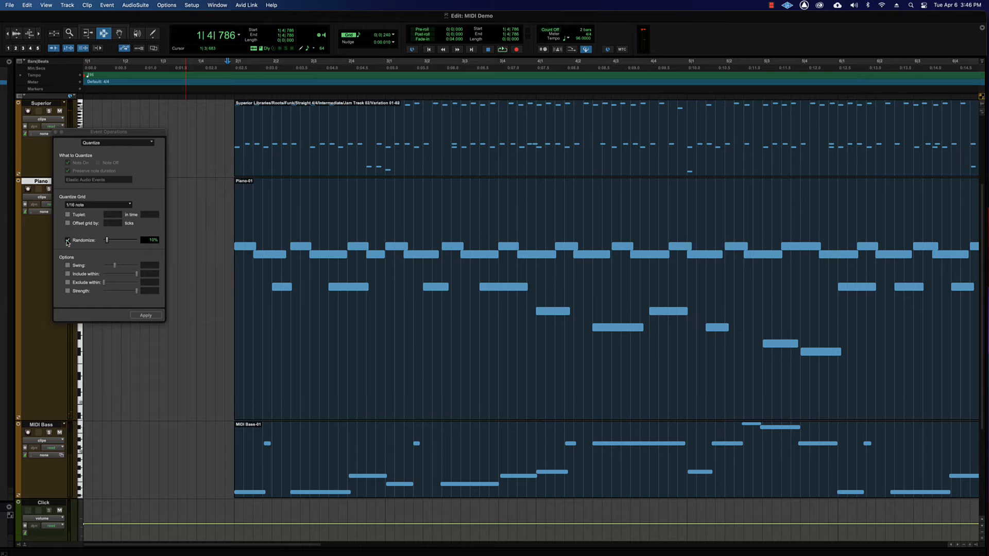
Undo both remaining quantize passes on the Piano clip and turn Randomize off.
key(super+z)
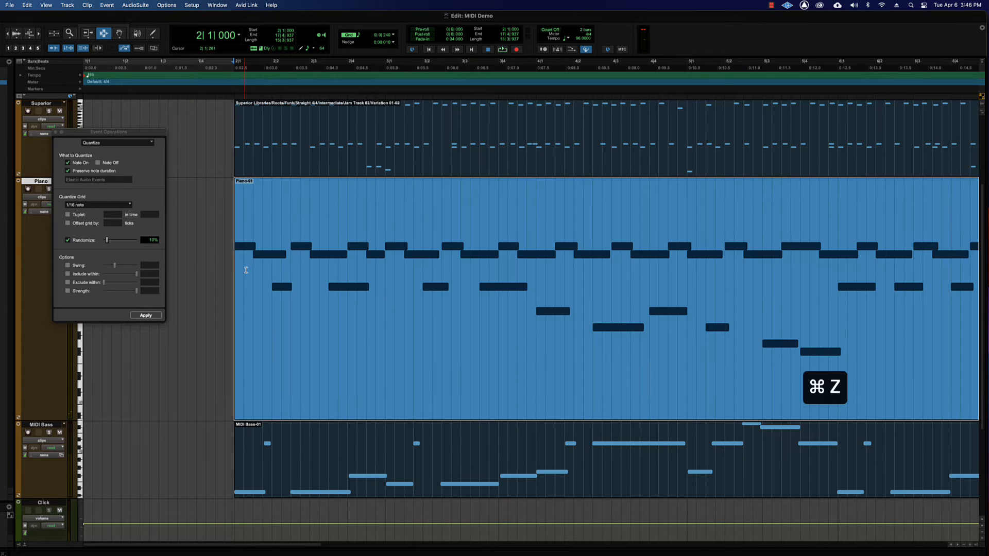
key(super+bracketright)
key(super+bracketright)
key(super+bracketright)
key(super+bracketright)
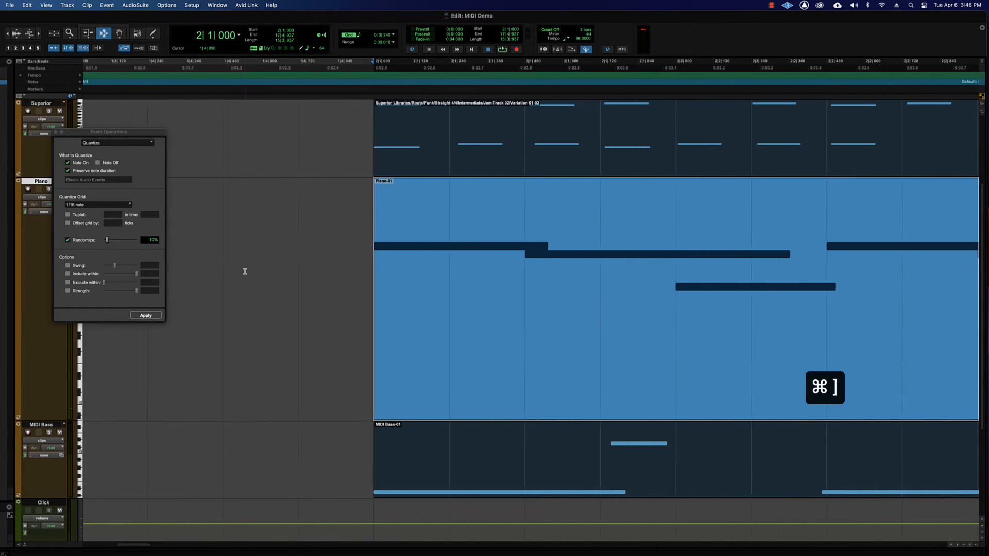
key(super+z)
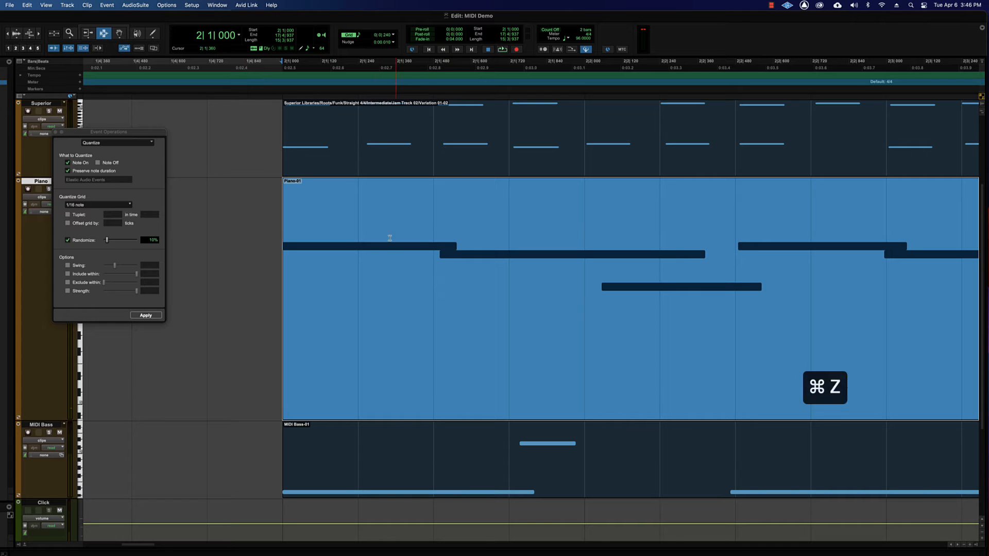
click(67, 241)
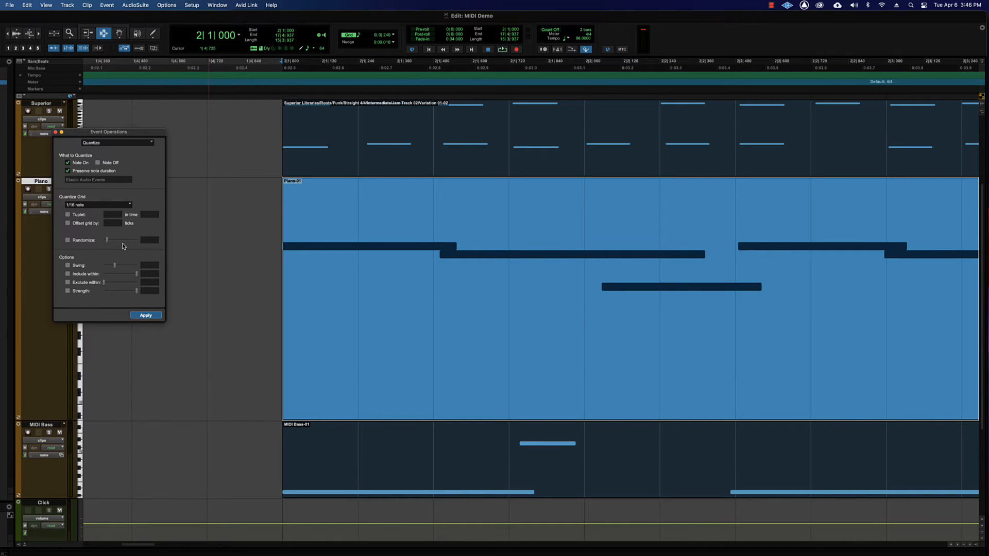
Quantize the Superior drum clip to 1/16 notes with Swing enabled at 91%, playing it before and after.
click(68, 266)
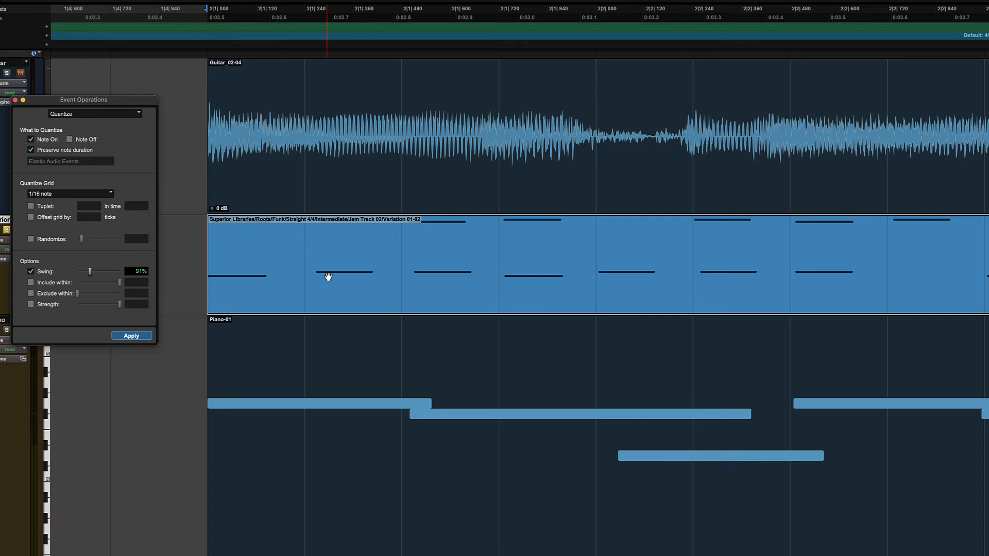
key(space)
click(132, 335)
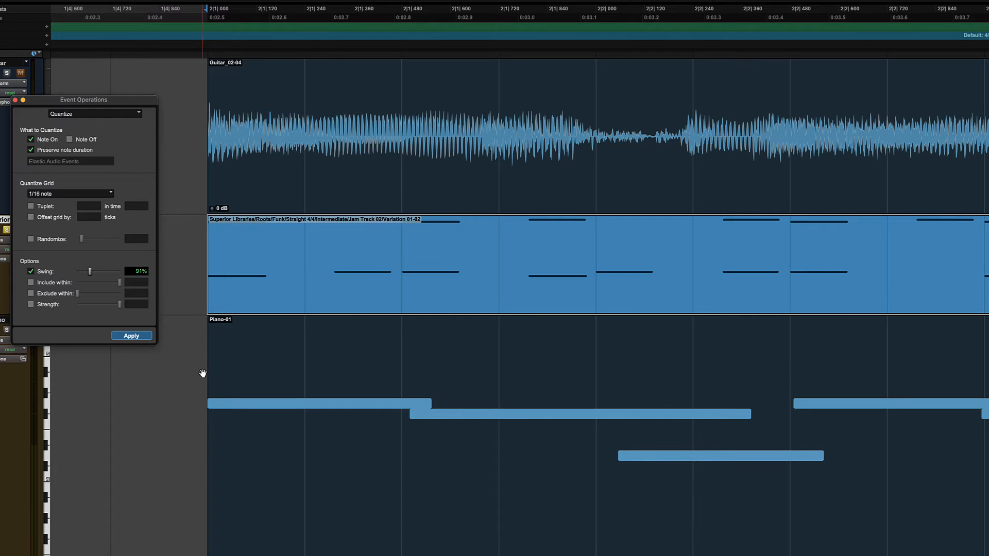
key(space)
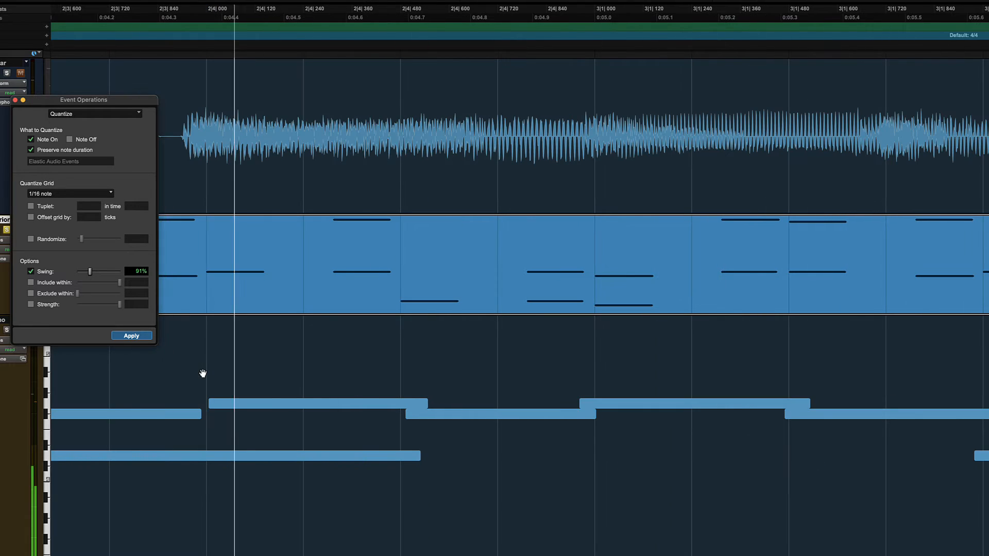
Undo the 91% swing, requantize the Superior drum clip with Swing at 74%, and play it.
key(super+z)
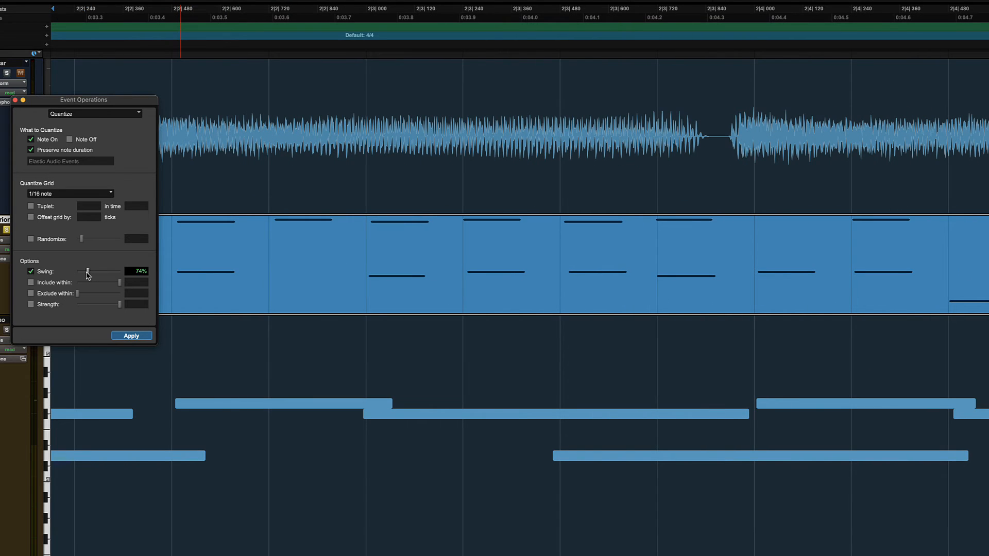
click(137, 336)
key(space)
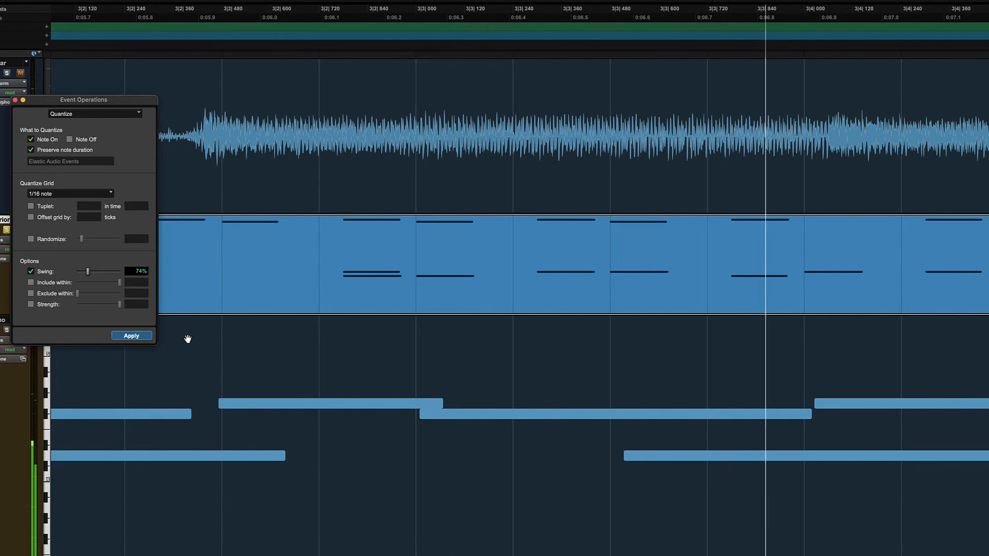
key(super+bracketleft)
key(super+bracketleft)
key(super+bracketleft)
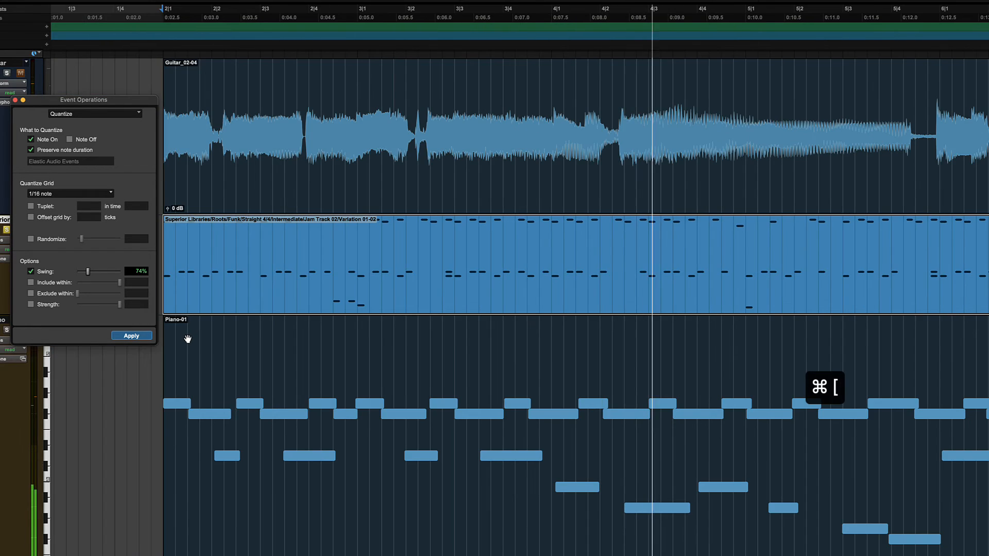
Undo the 74% swing quantize on the Superior drum clip and play the original drum timing.
key(super+z)
key(space)
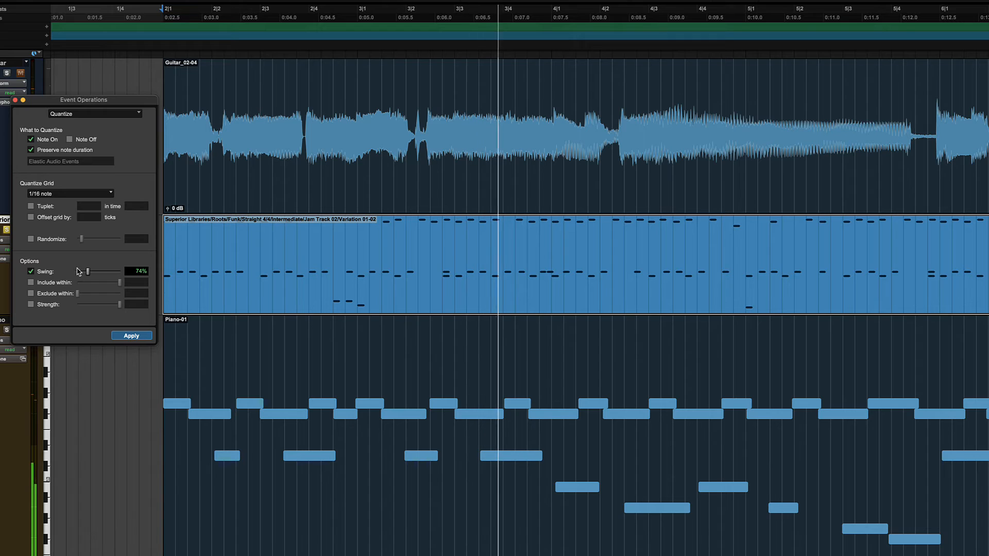
key(space)
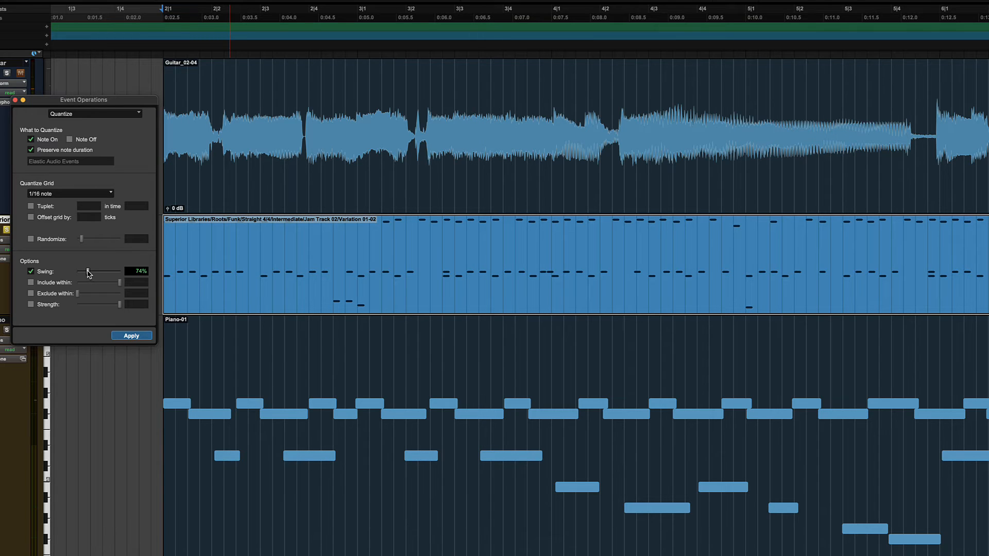
Reapply the 74% swing quantize to the Superior drum clip, play it for comparison, and undo it.
click(132, 336)
key(space)
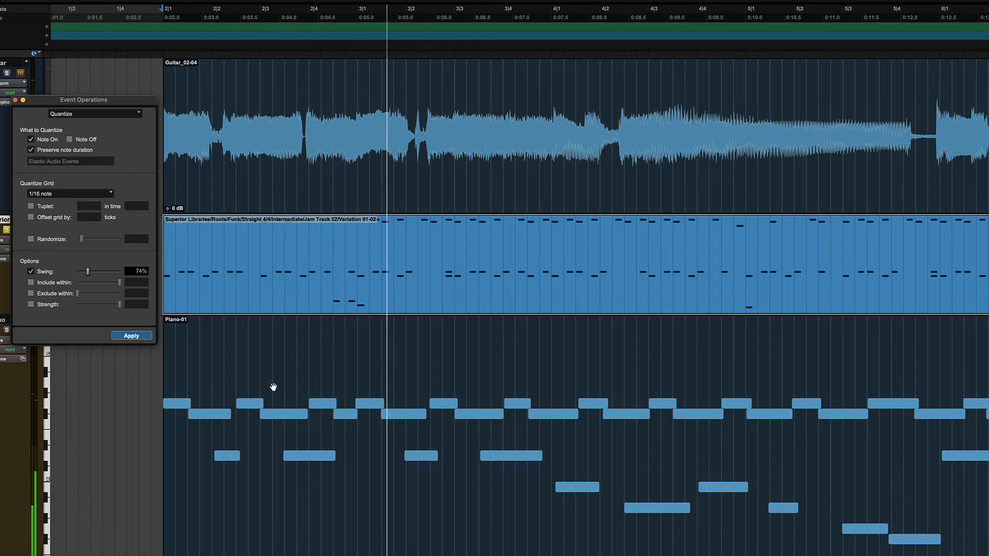
key(space)
key(super+z)
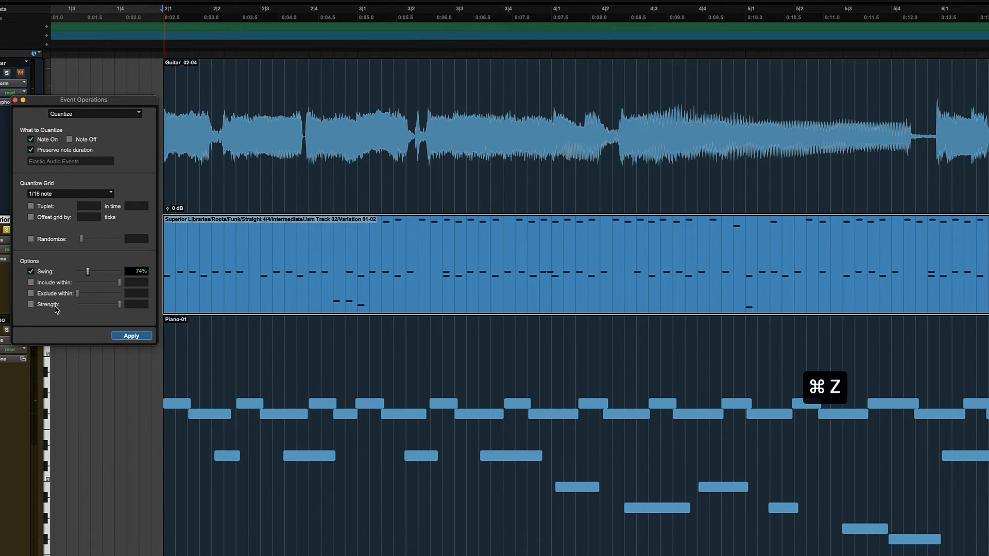
Quantize the Superior drum clip with Swing off and Include within at 16%, undoing and reapplying to compare, and undo again.
click(30, 272)
click(31, 282)
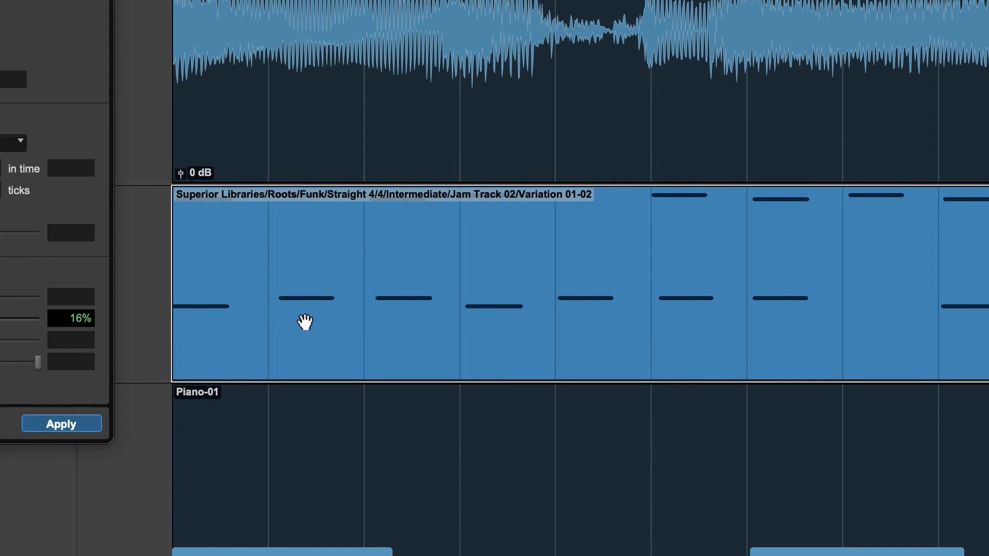
key(super+bracketright)
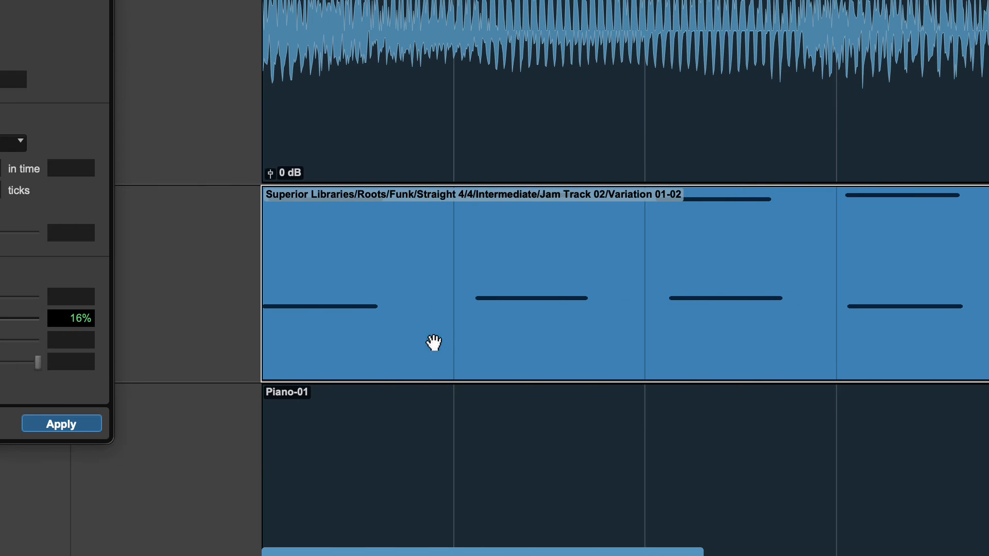
click(67, 430)
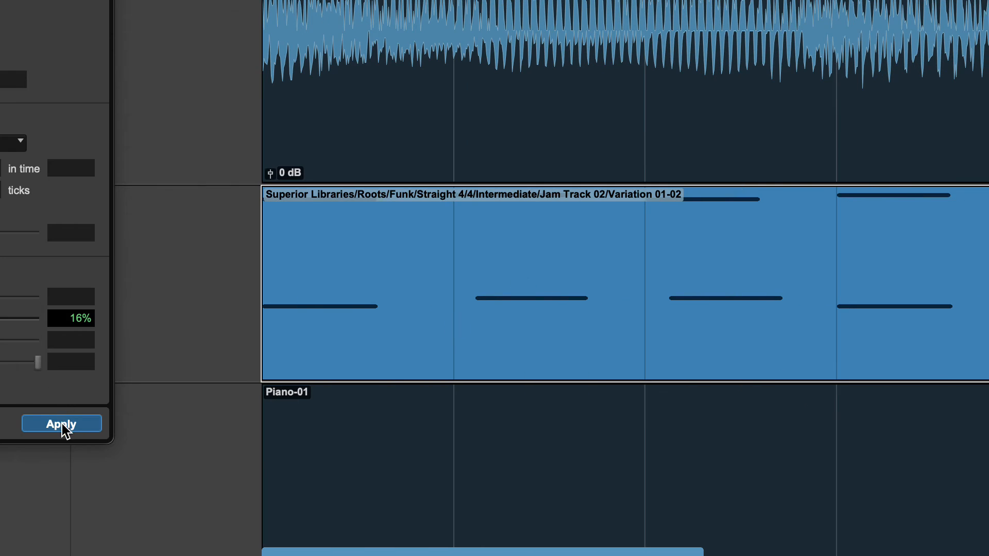
key(super+z)
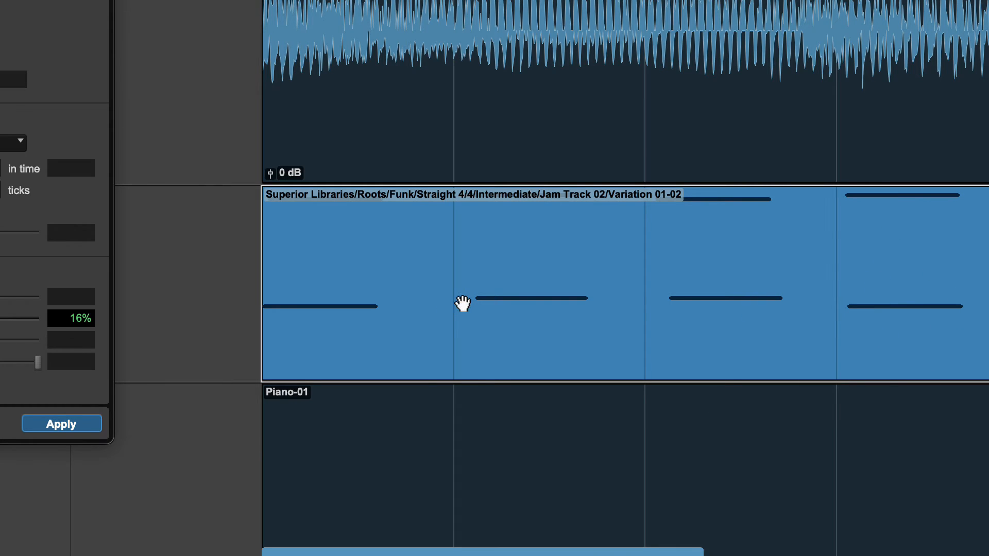
click(61, 427)
key(super+z)
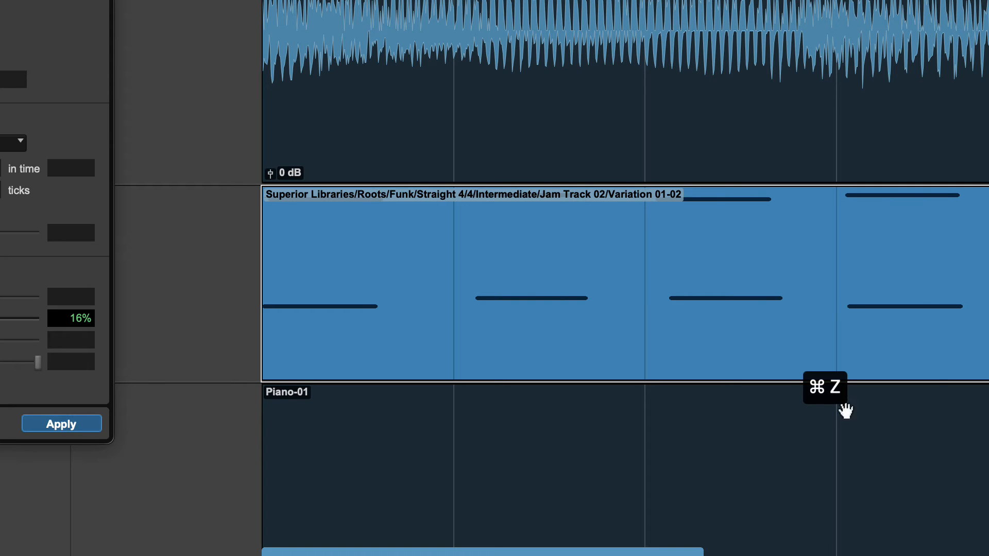
Replace Include within with Exclude within at 17%, quantize the Superior drum clip, undo it, and apply it again.
click(12, 258)
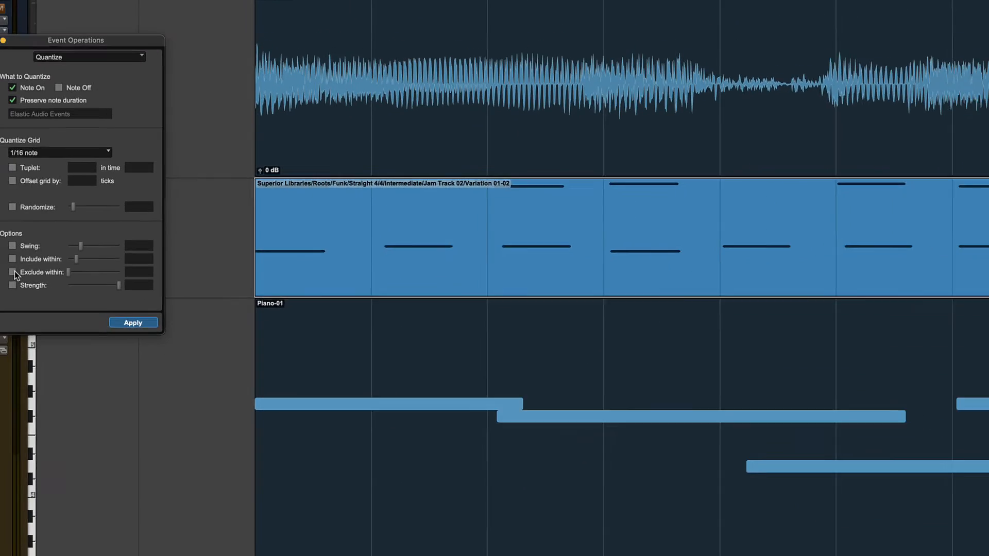
click(31, 264)
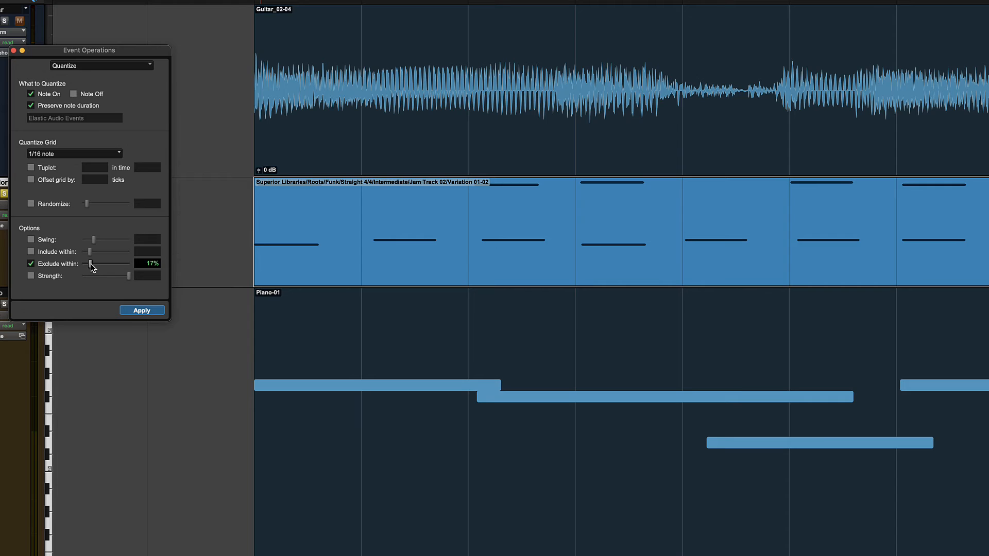
click(142, 311)
key(super+z)
click(143, 311)
Undo the Exclude within quantize, switch that option off in favour of Strength, and try a reduced Strength on the drum clip.
click(30, 264)
click(31, 276)
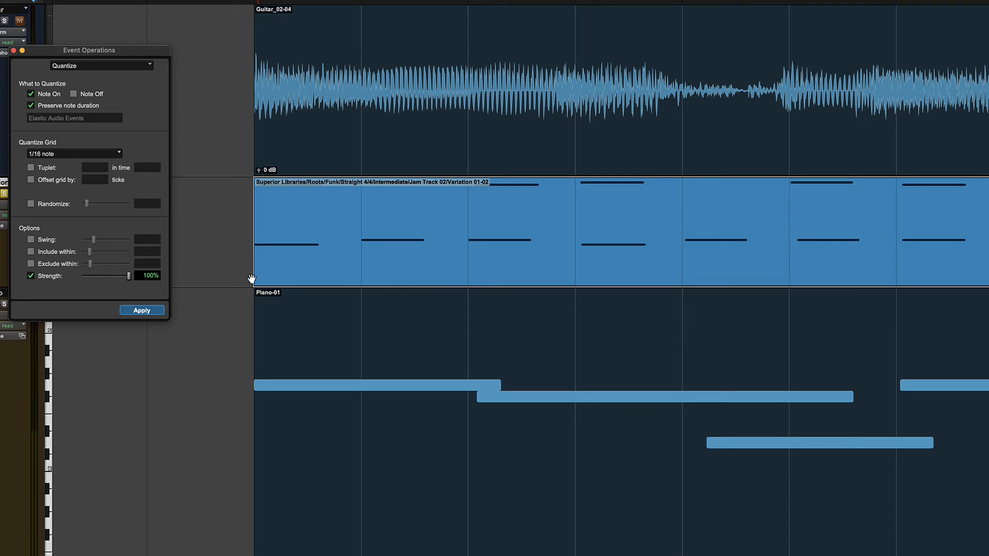
key(super+z)
drag(129, 277, 104, 280)
key(super+z)
Quantize the drum clip at a raised Strength, lower Strength to 71%, and undo the quantize.
drag(106, 278, 124, 280)
click(143, 311)
drag(130, 279, 116, 276)
key(super+z)
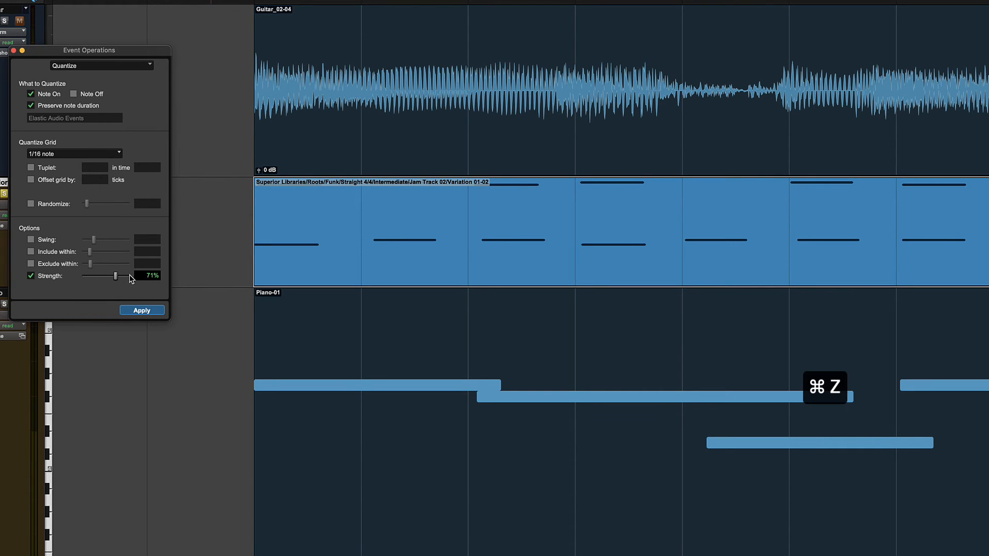
Quantize the Superior drum clip at 56% Strength, undo it, and turn the Strength option off.
drag(115, 278, 109, 279)
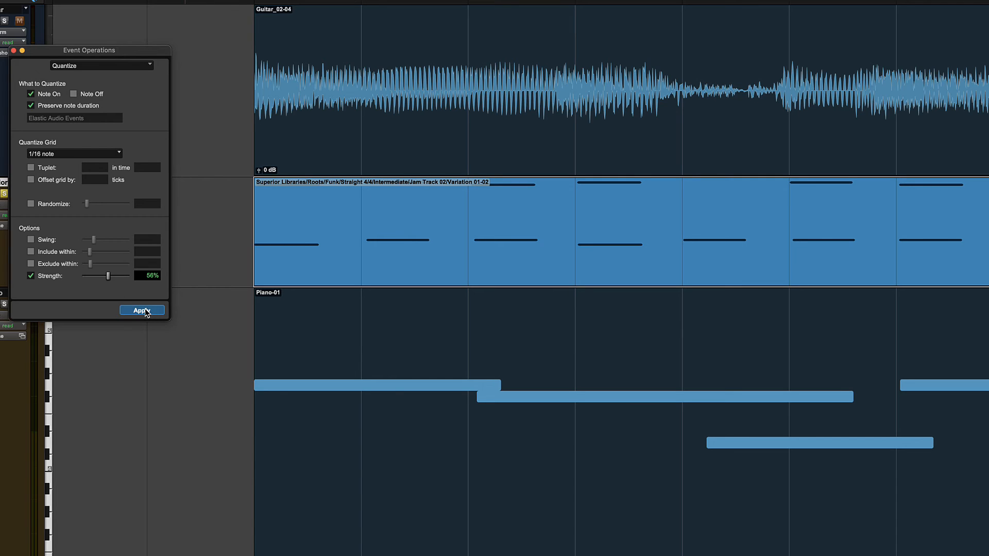
key(super+z)
click(30, 276)
Enable the Offset grid by option and examine how the Superior clip's drum notes sit against the 1/16 grid.
click(31, 180)
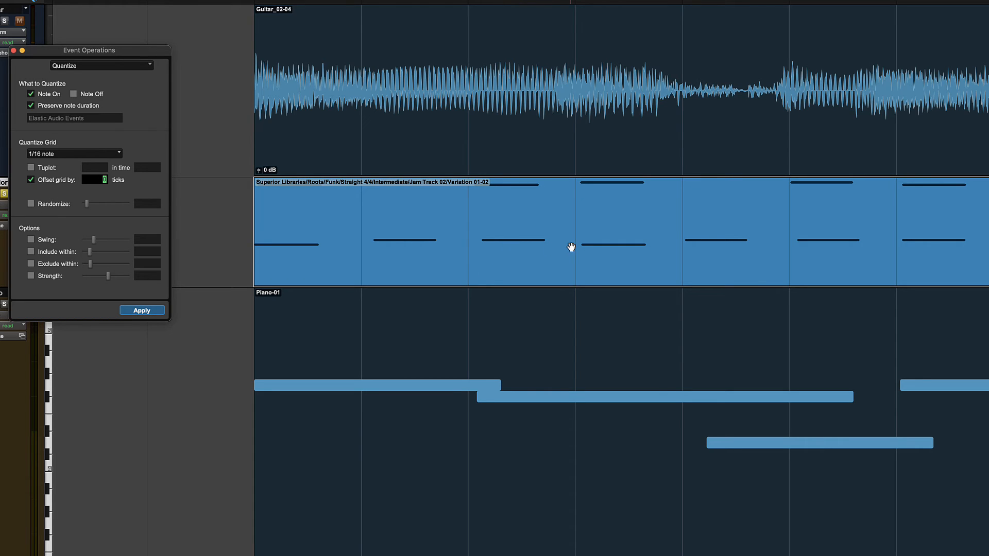
scroll(466, 240, right, 10)
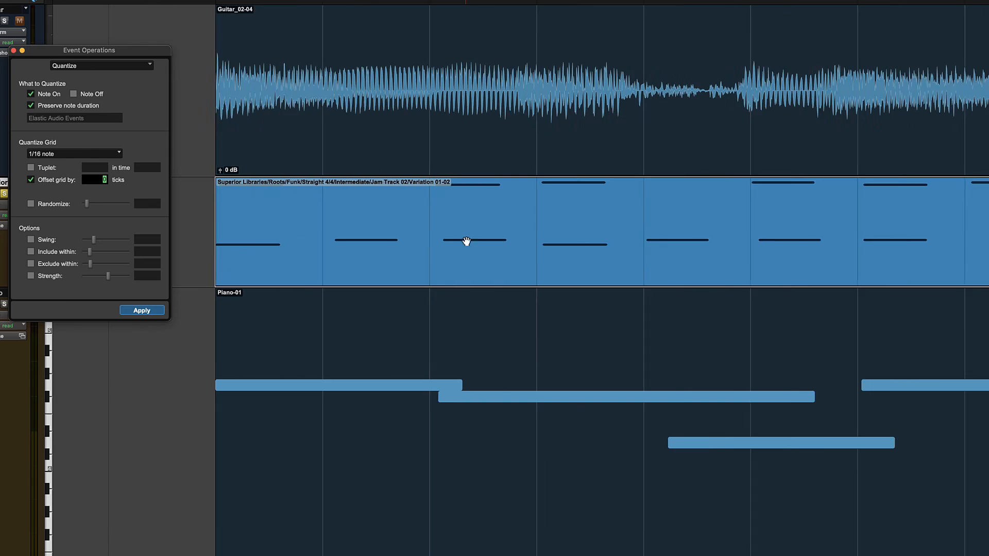
scroll(466, 241, right, 6)
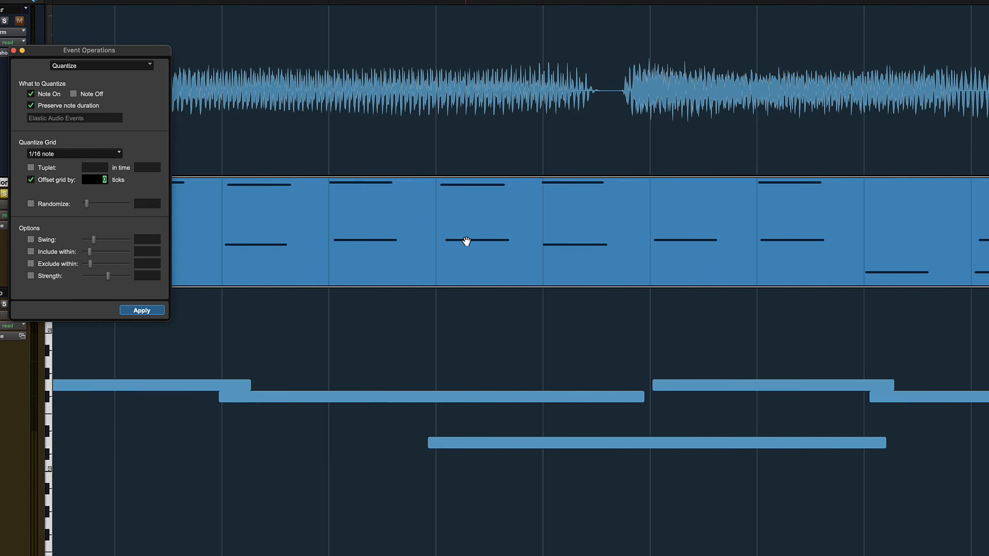
scroll(466, 241, right, 5)
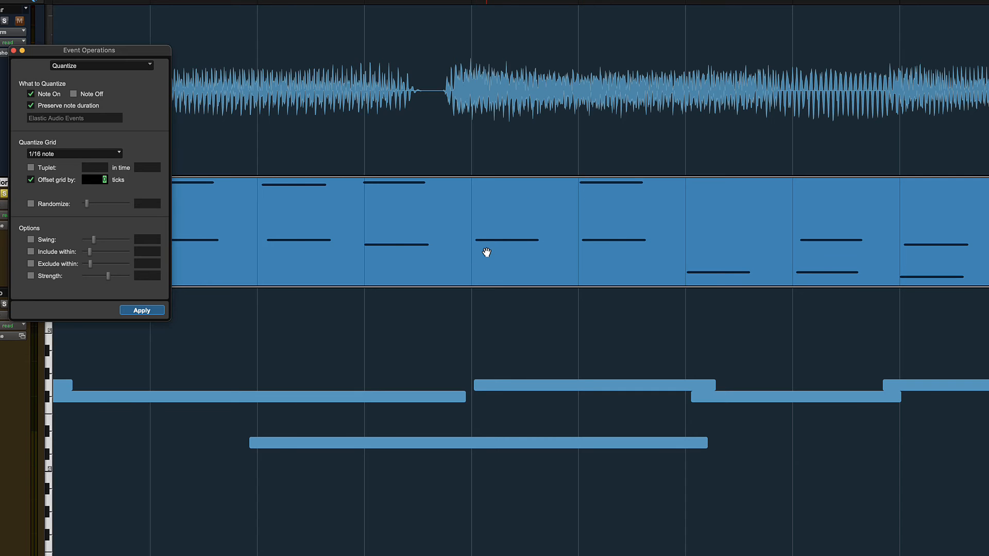
scroll(486, 252, left, 5)
scroll(487, 253, left, 8)
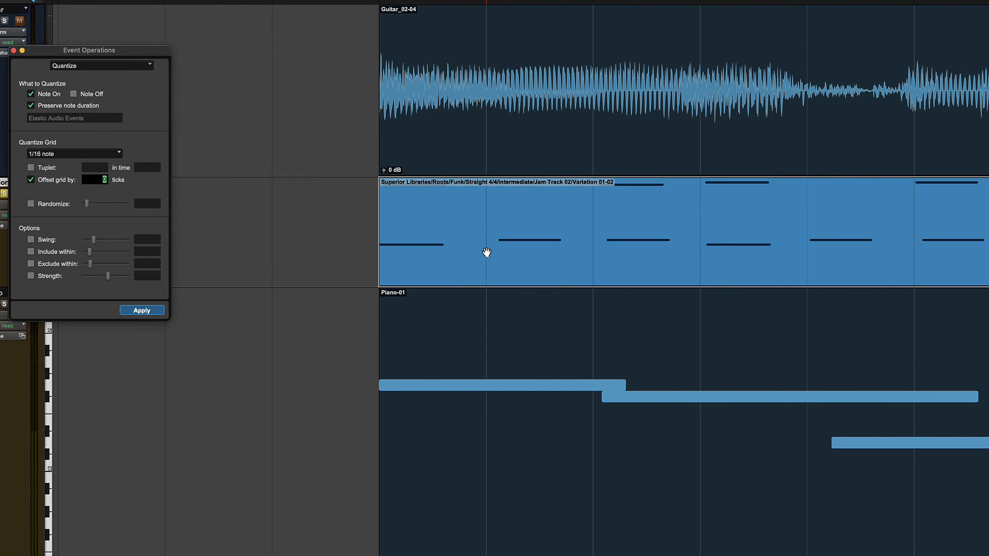
scroll(487, 253, right, 1)
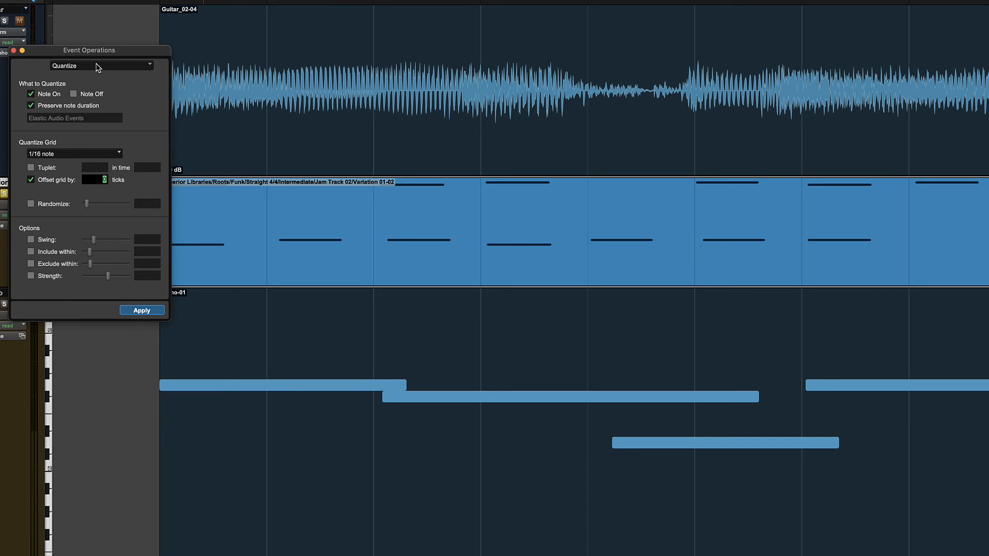
Deselect the drum clip, place the playback cursor just before bar 2, and play the session.
click(102, 346)
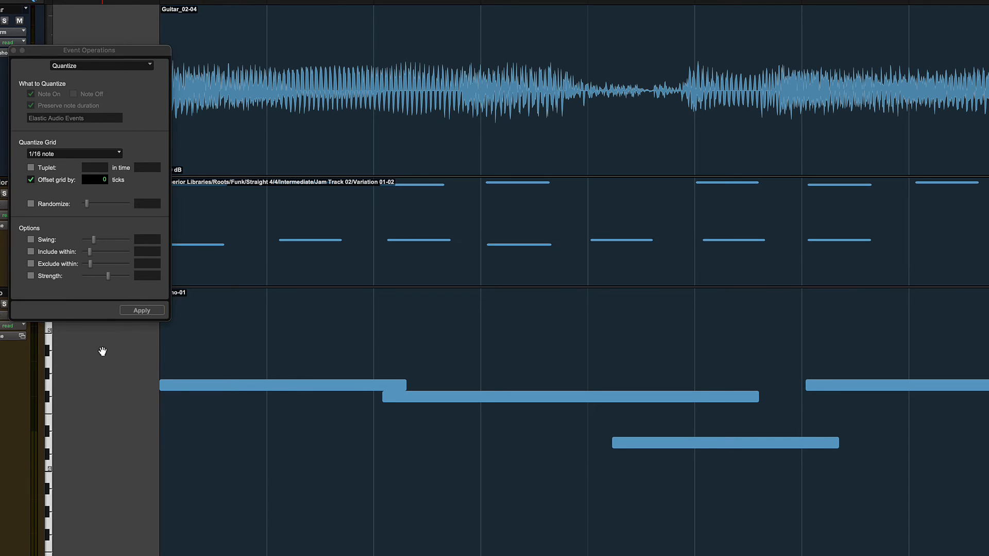
key(super+3)
click(142, 363)
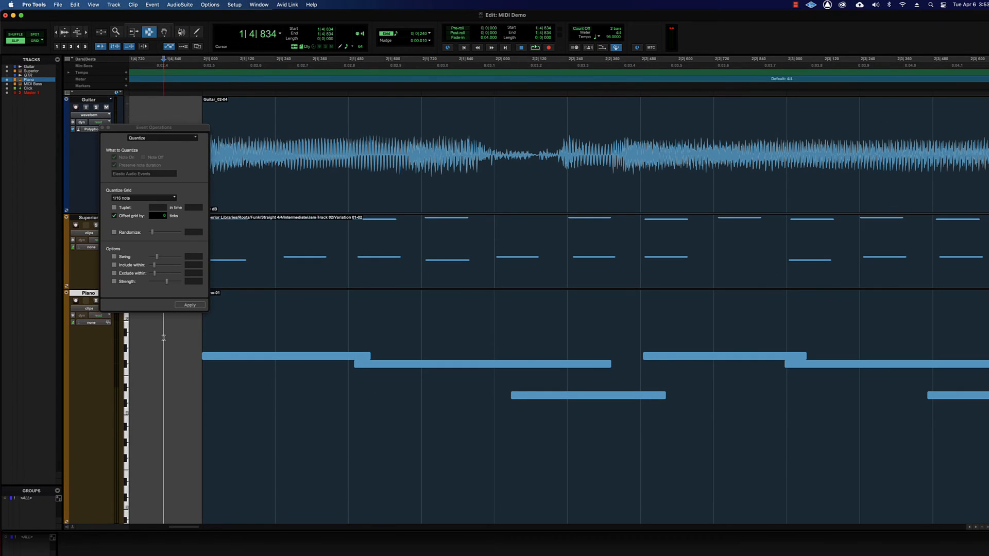
key(space)
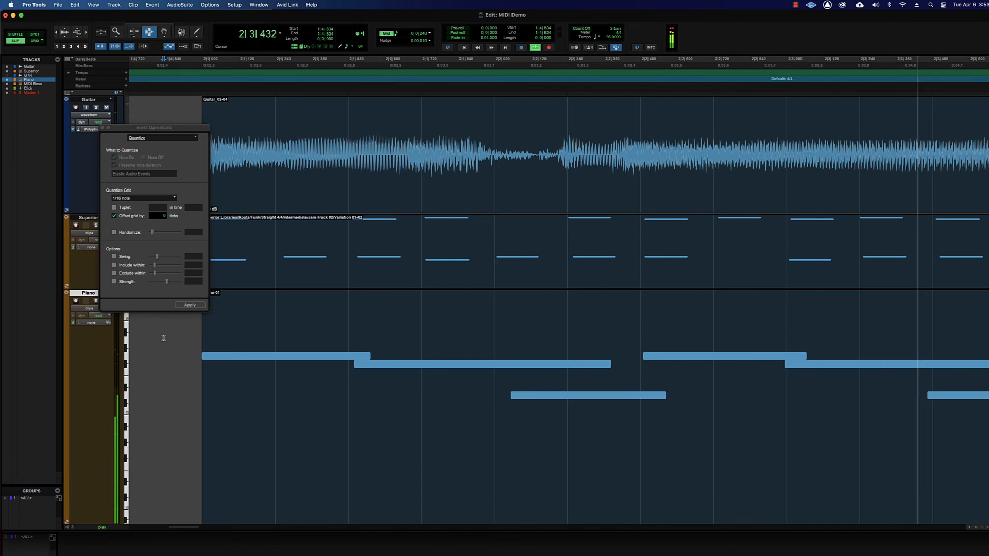
In the Mix window, lower the Piano fader to -4.9 dB and the Guitar fader to -4.3 dB, and clear the Master 1 clip indicator.
key(super+equal)
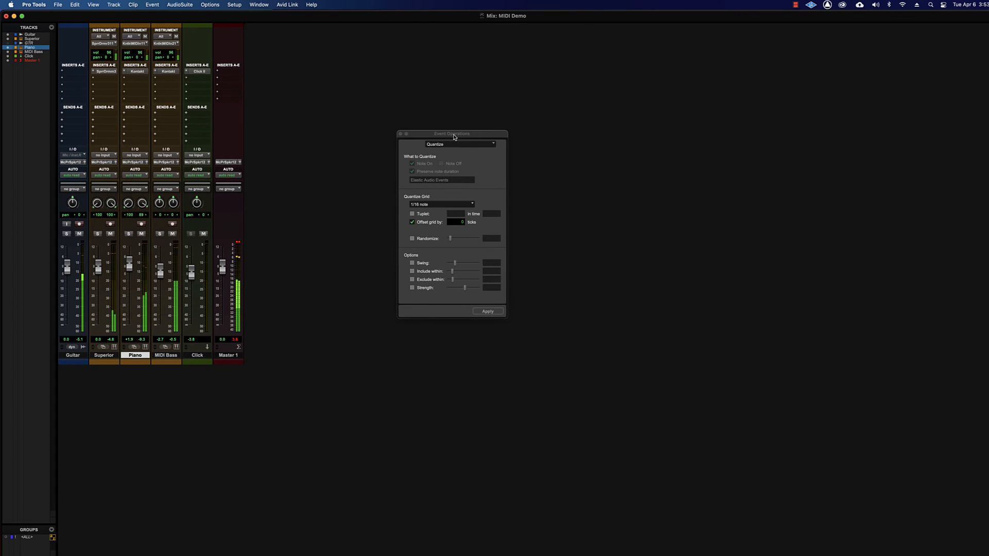
drag(155, 128, 452, 134)
drag(130, 266, 131, 275)
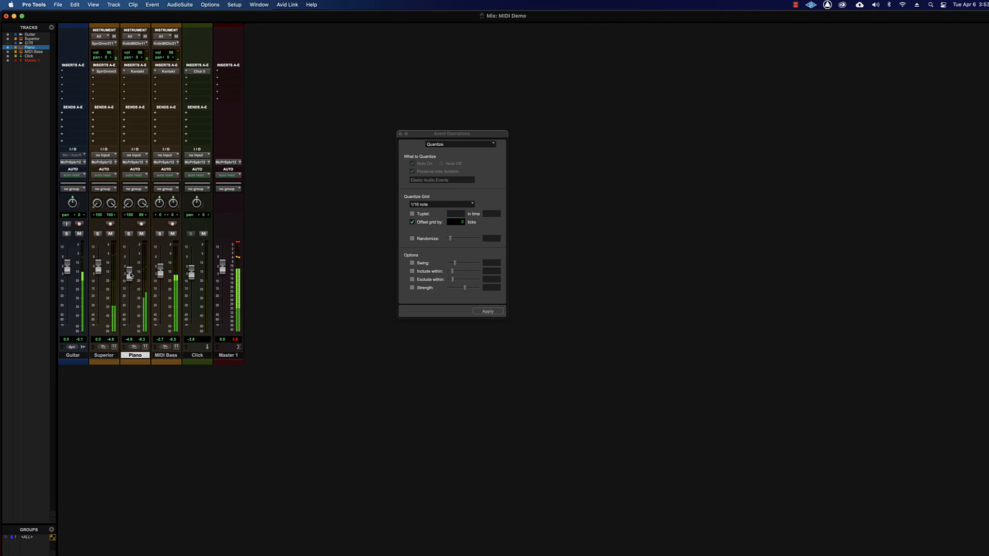
click(238, 243)
drag(67, 267, 67, 274)
Close the Event Operations window, return to the Edit window, and stop playback.
click(402, 134)
key(super+equal)
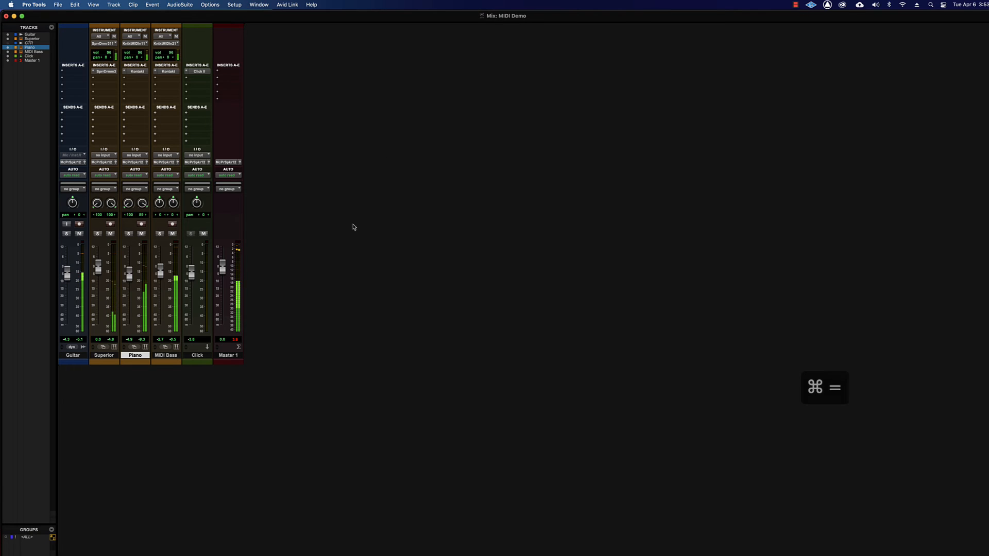
key(space)
Select the Superior drum clip and quantize it to 1/16 notes with the grid offset by -20 ticks.
key(F8)
click(210, 256)
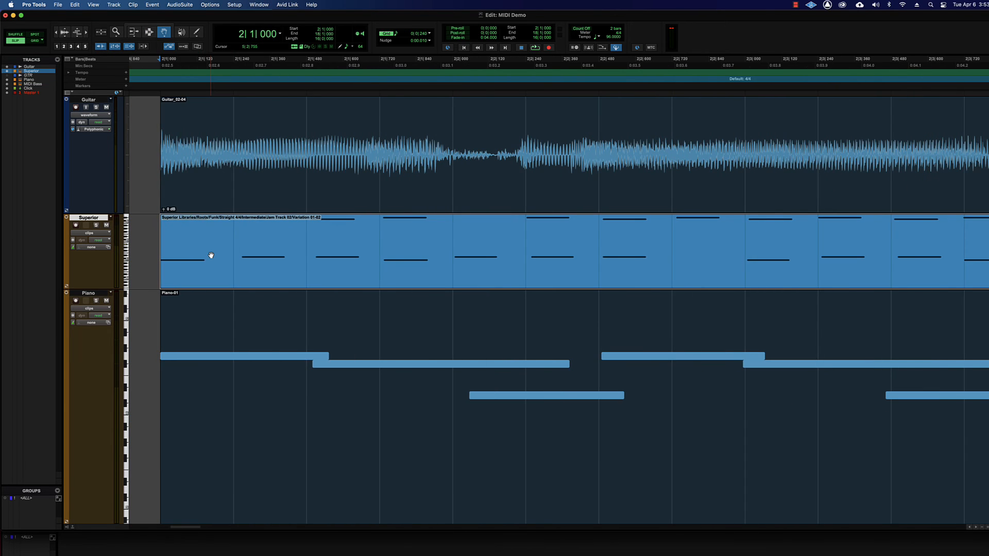
click(152, 4)
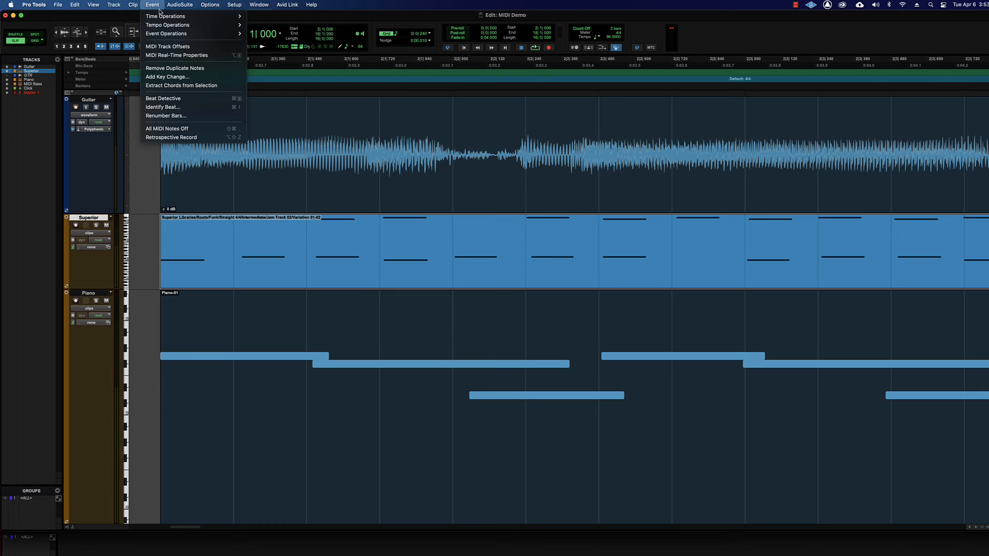
mouse_move(163, 34)
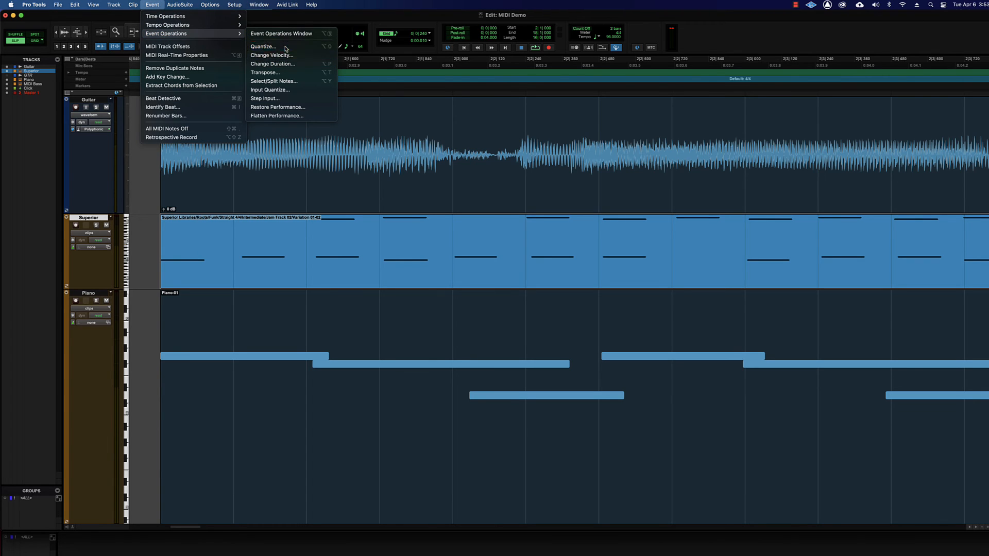
click(268, 46)
drag(438, 137, 340, 137)
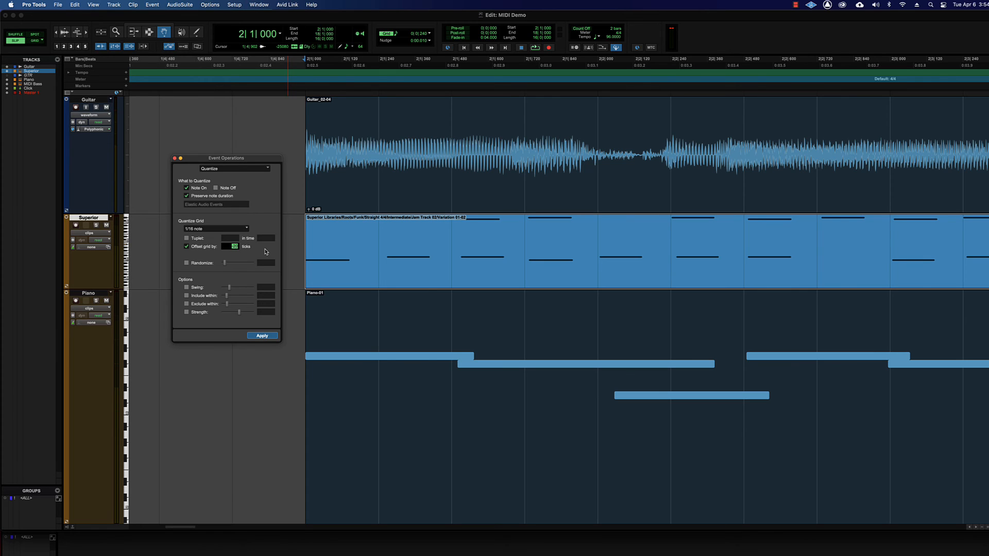
click(261, 336)
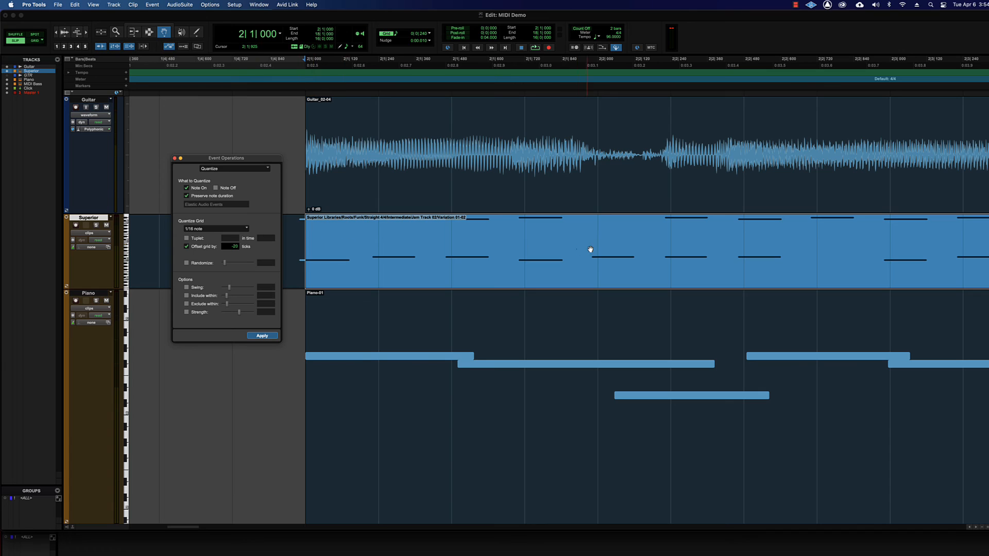
Play the session from just before bar 2 to hear the offset drum timing, and stop playback.
key(super+3)
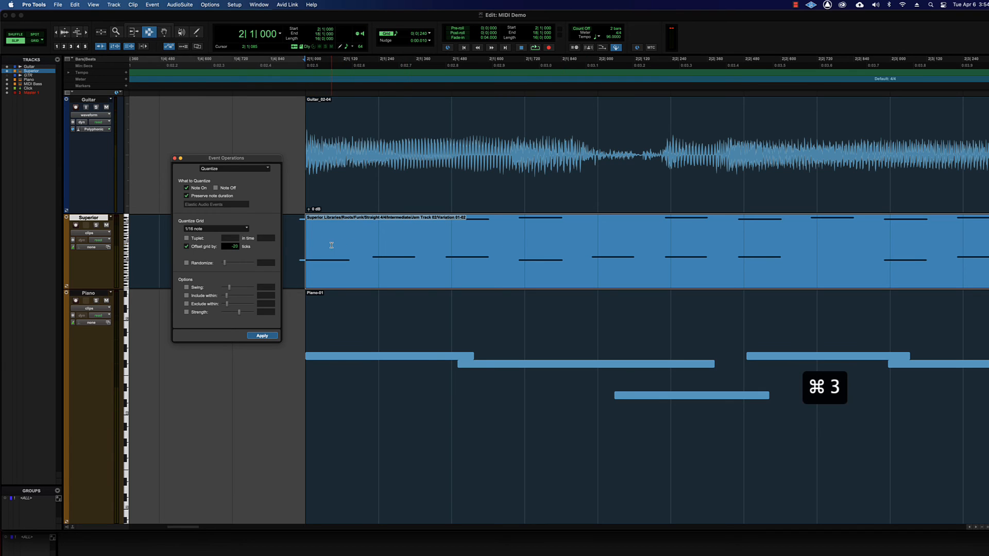
click(164, 240)
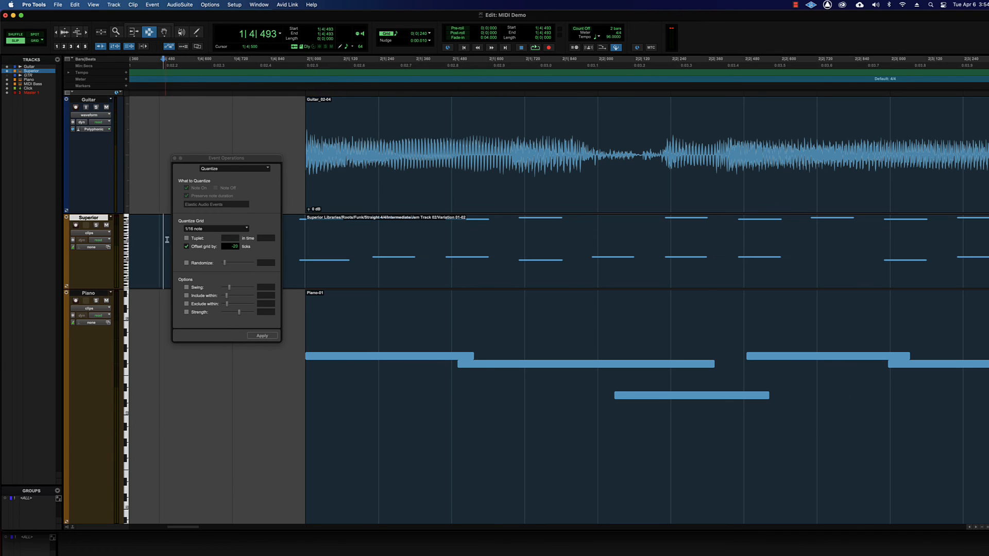
click(155, 238)
key(space)
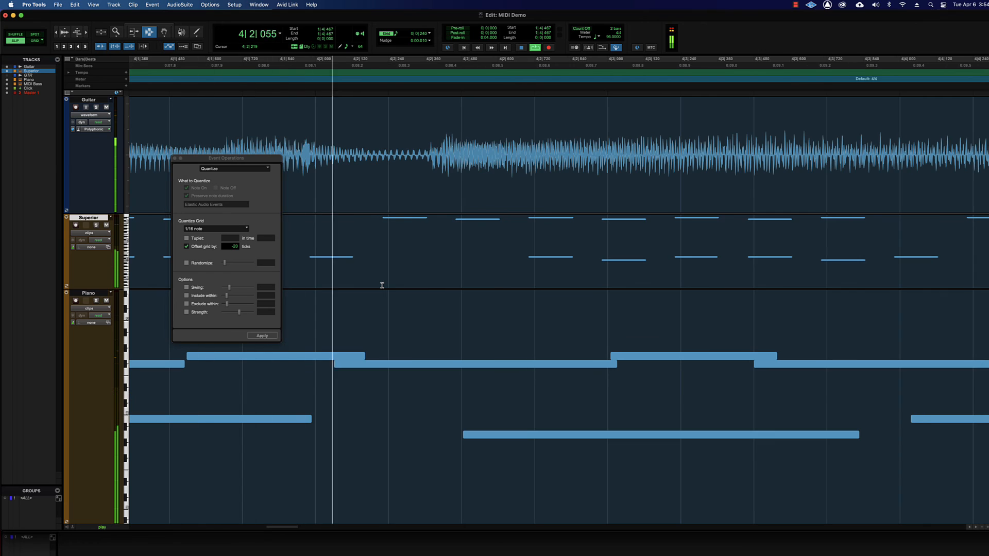
key(space)
Move the Event Operations window off the clip starts and undo the -20 tick offset quantize on the Superior drum clip.
key(super+bracketleft)
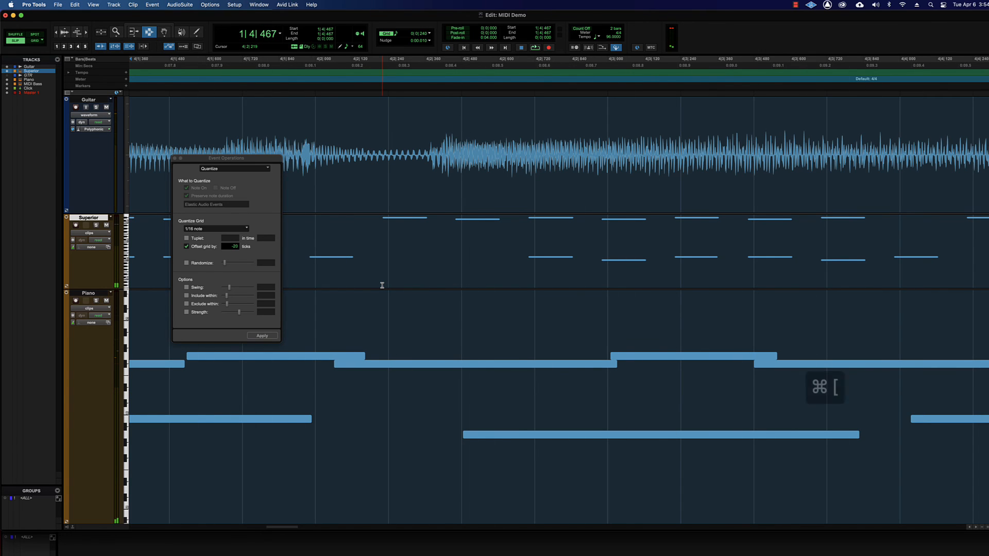
key(super+bracketleft)
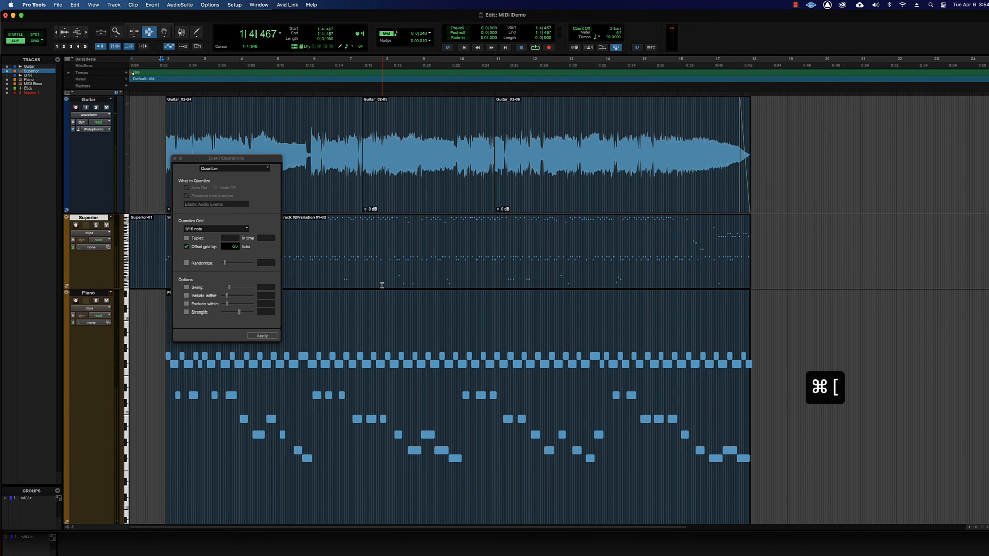
drag(228, 159, 357, 143)
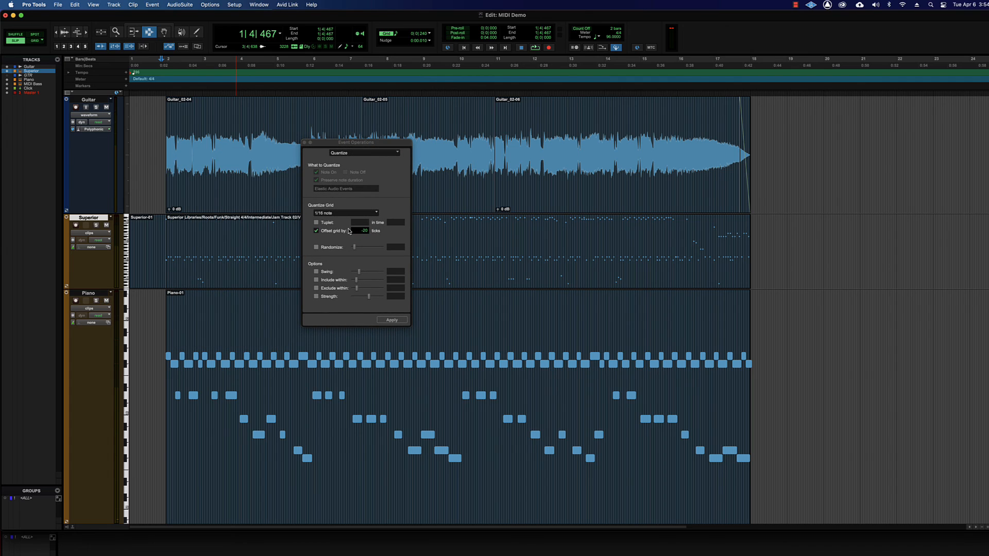
key(super+z)
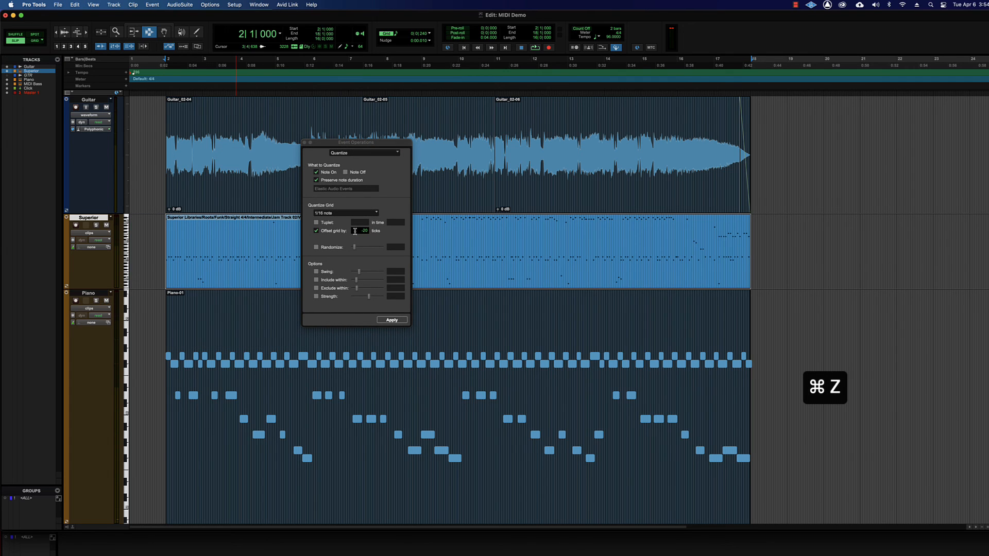
Play the session from just before bar 2 to hear the drums, move the Event Operations window clear of the clips, and stop playback.
double_click(355, 231)
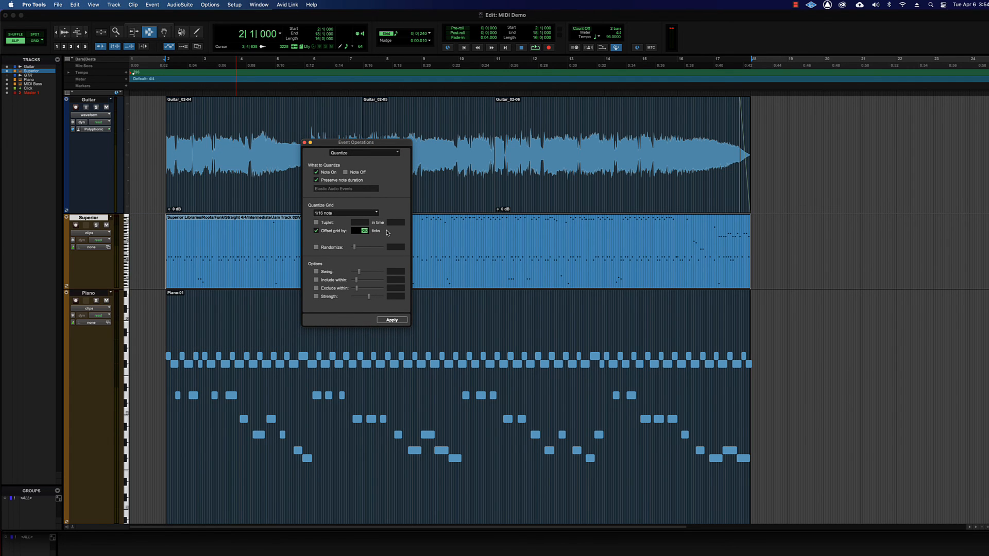
key(super+bracketright)
key(super+bracketright)
key(super+bracketright)
key(super+bracketright)
key(super+bracketright)
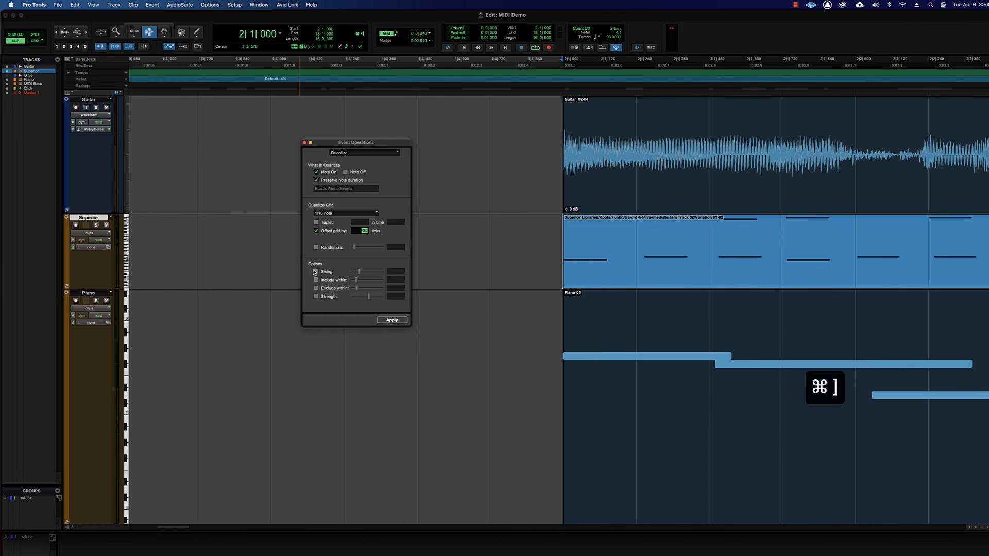
click(515, 259)
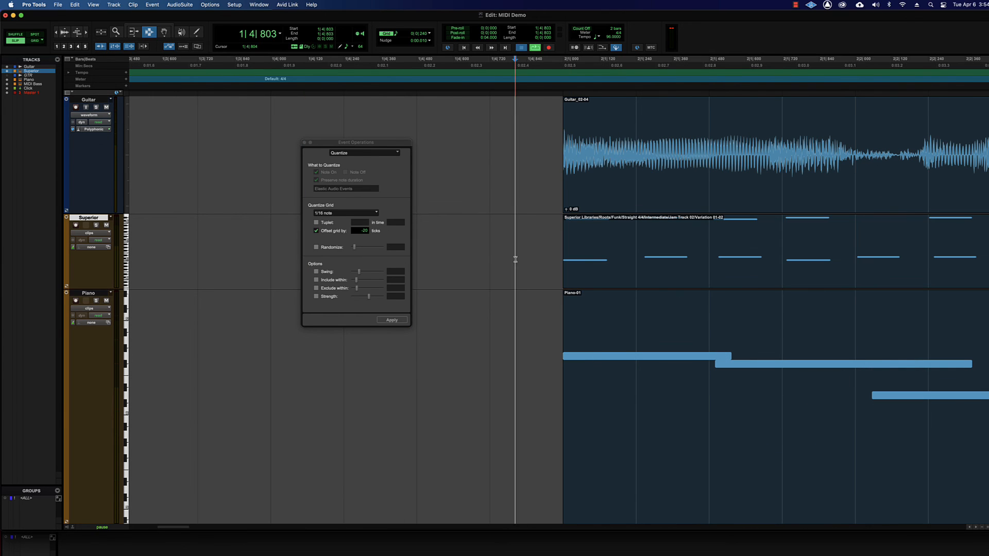
key(space)
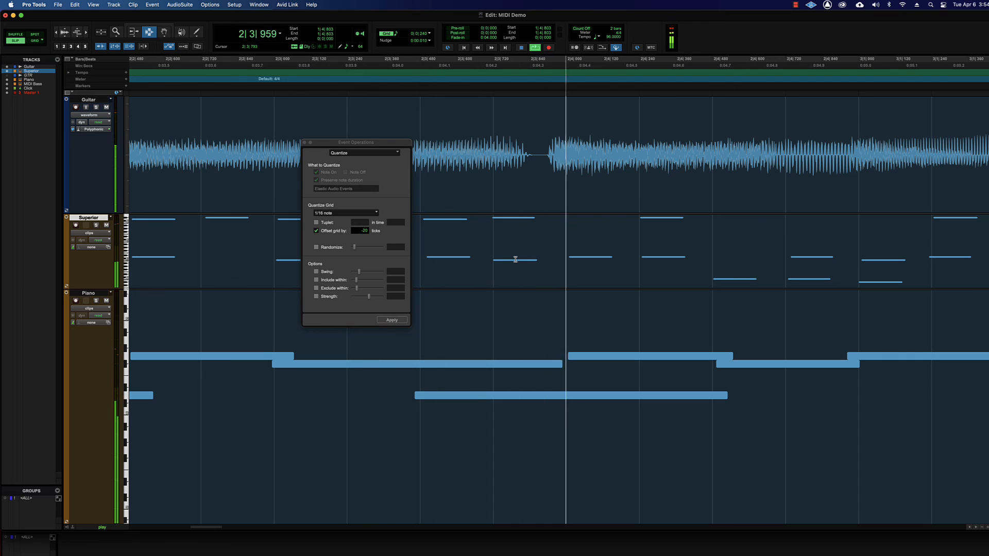
key(super+bracketleft)
key(super+bracketleft)
key(super+bracketleft)
key(super+bracketleft)
key(super+bracketleft)
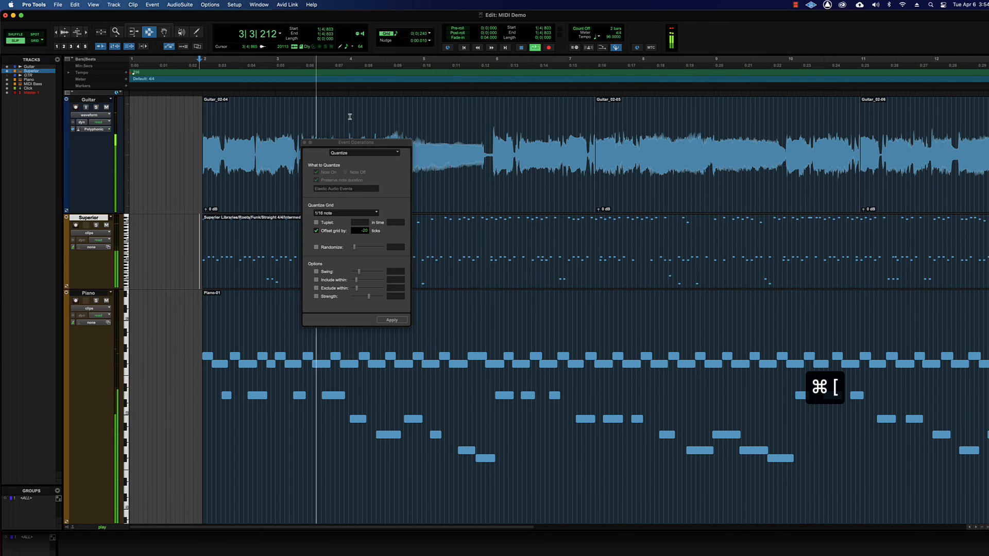
drag(342, 144, 127, 142)
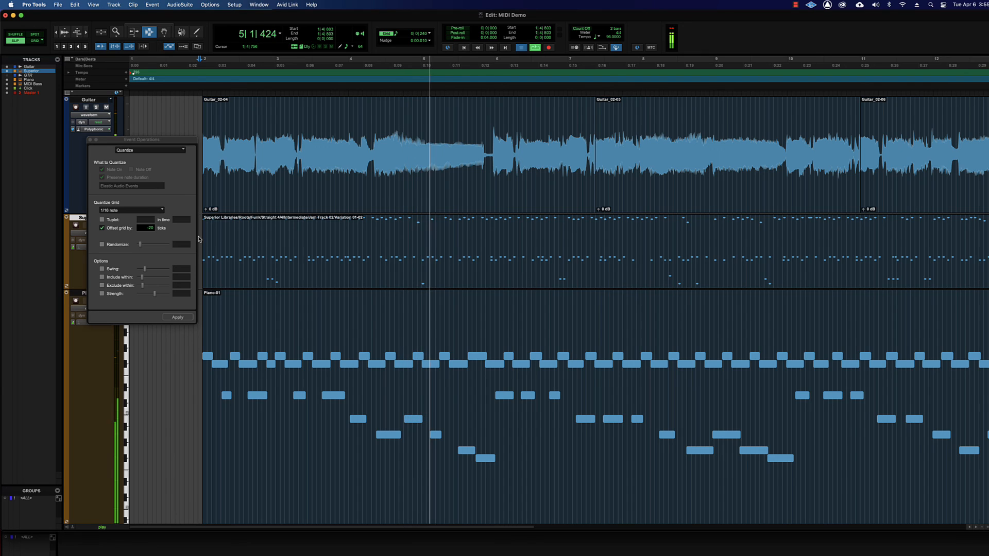
key(space)
Quantize the Superior drum clip to 1/16 notes with the grid offset by -20 ticks, and play the result before stopping playback.
key(super+4)
click(230, 254)
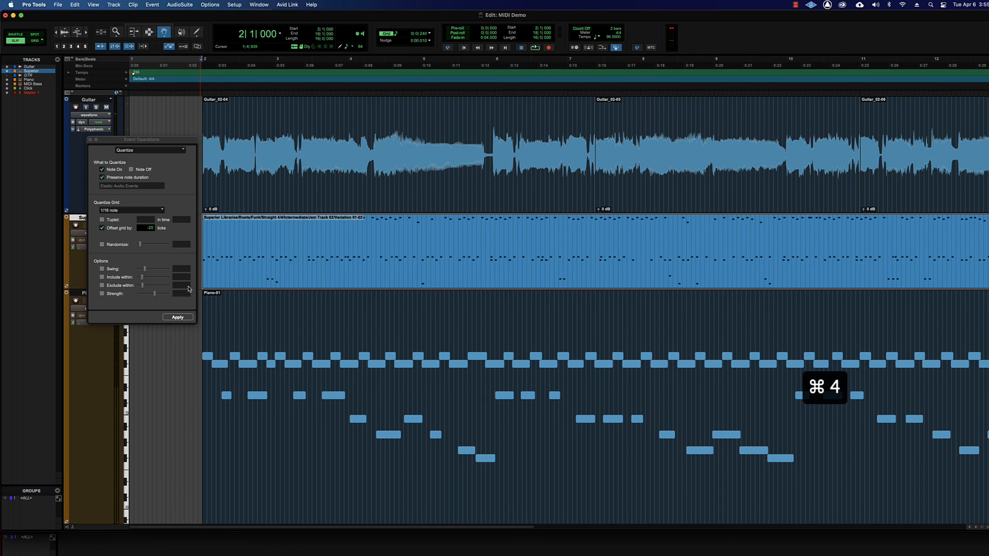
click(177, 318)
key(space)
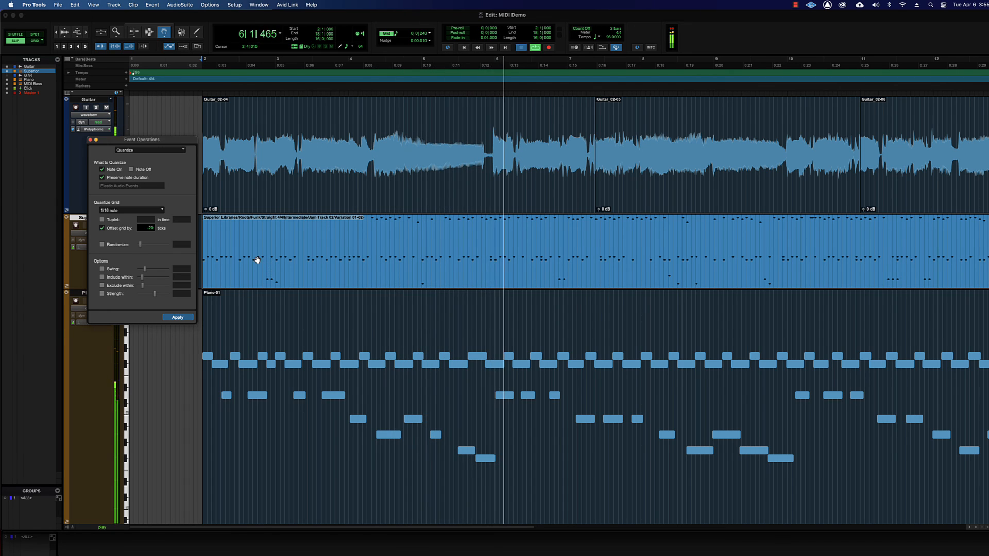
key(space)
Undo the offset quantize on the Superior drum clip, and turn off the grid offset after moving the Event Operations window off the track headers.
key(super+z)
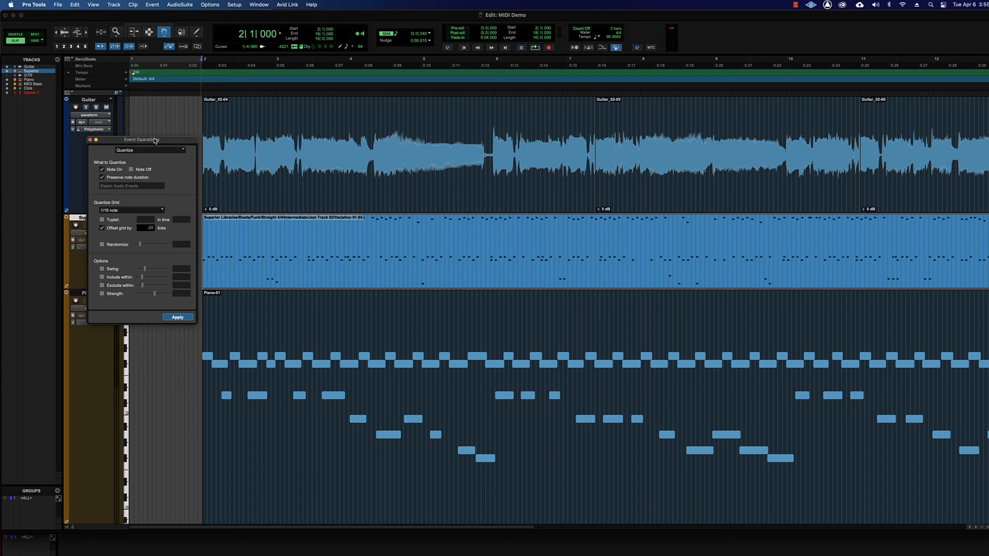
drag(154, 140, 342, 93)
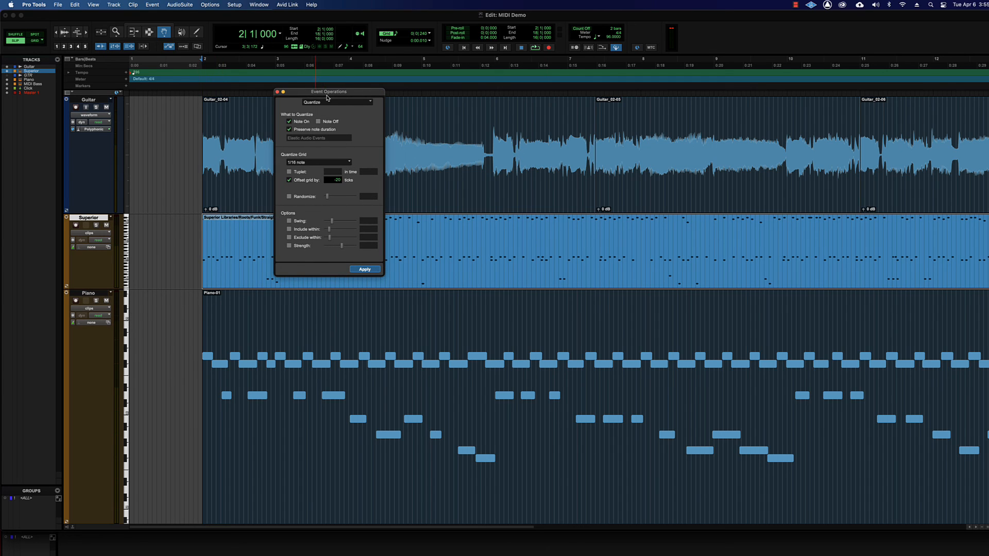
click(295, 182)
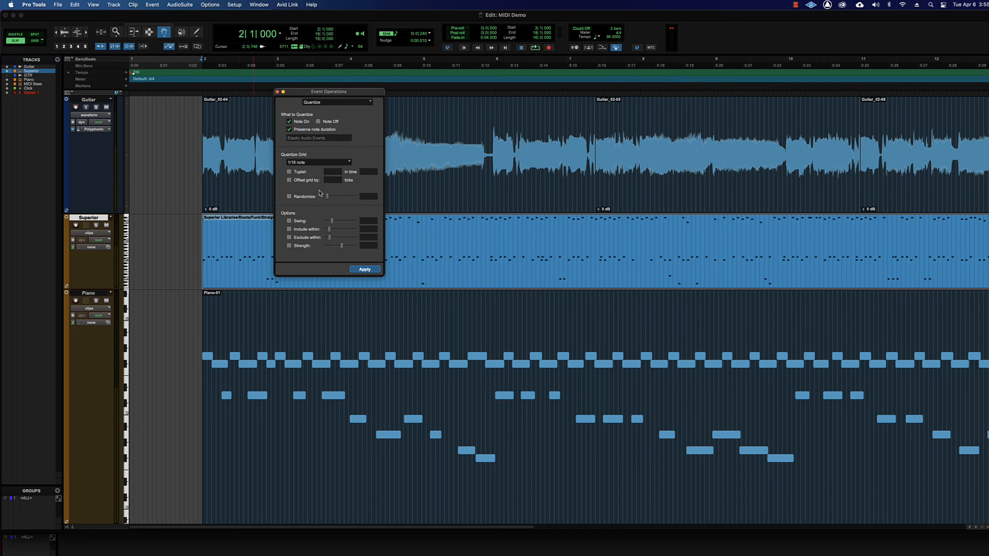